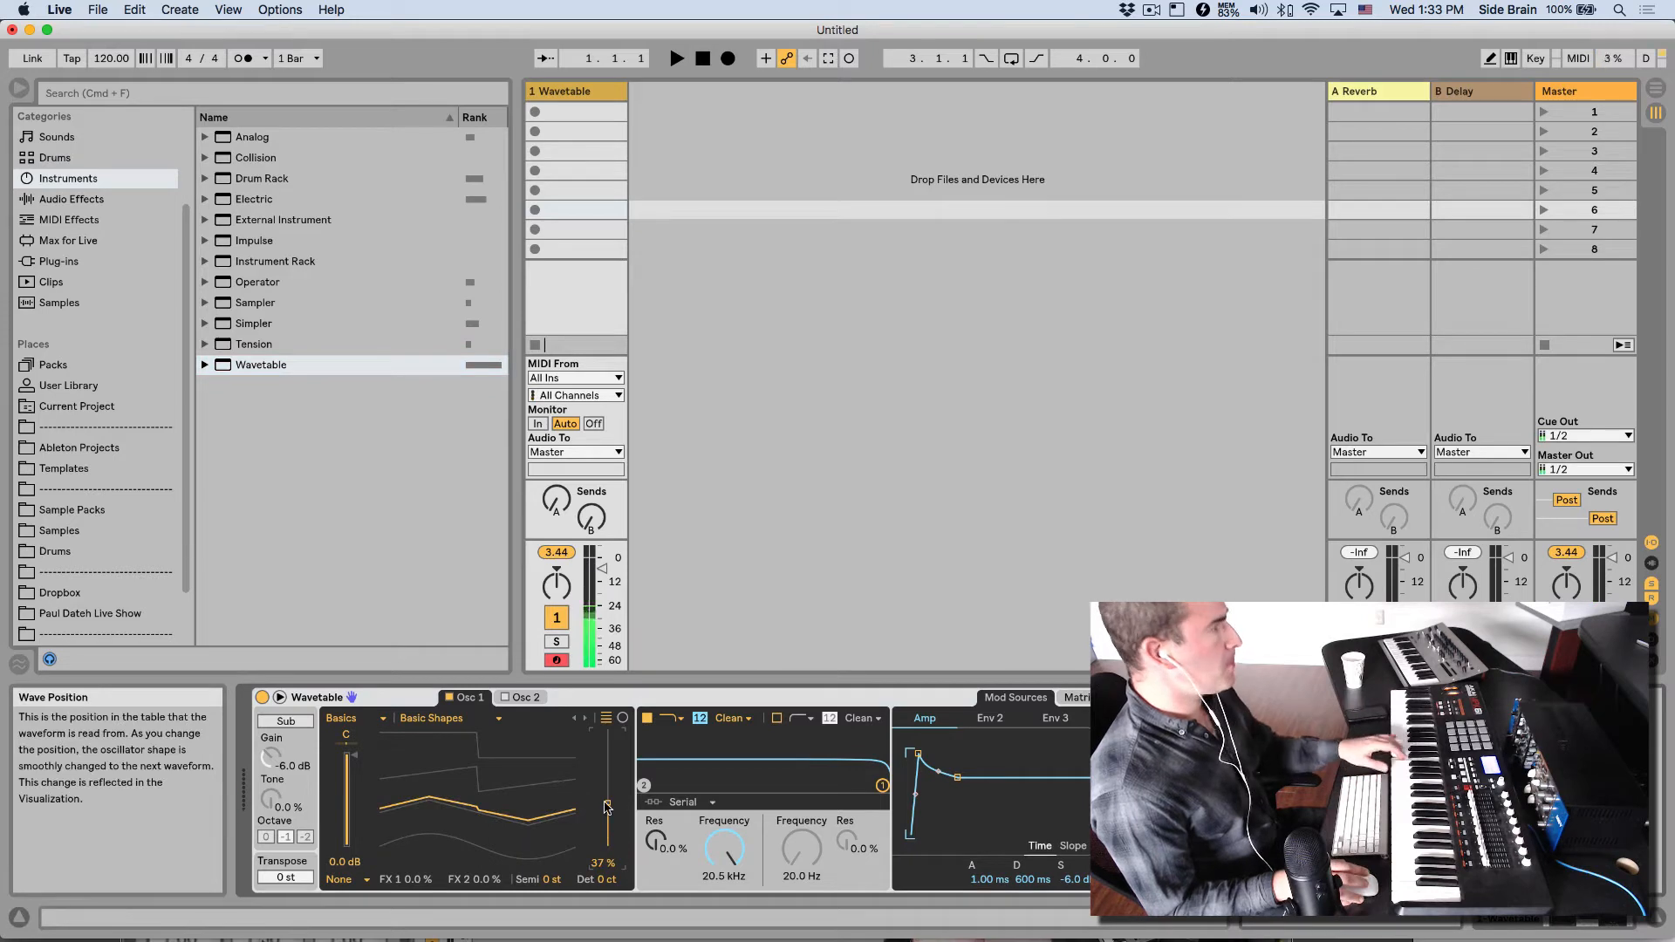
- Add the Note Length MIDI effect in front of Wavetable and set its length to about 446 ms
{"action": "left_click", "coordinate": [80, 220]}
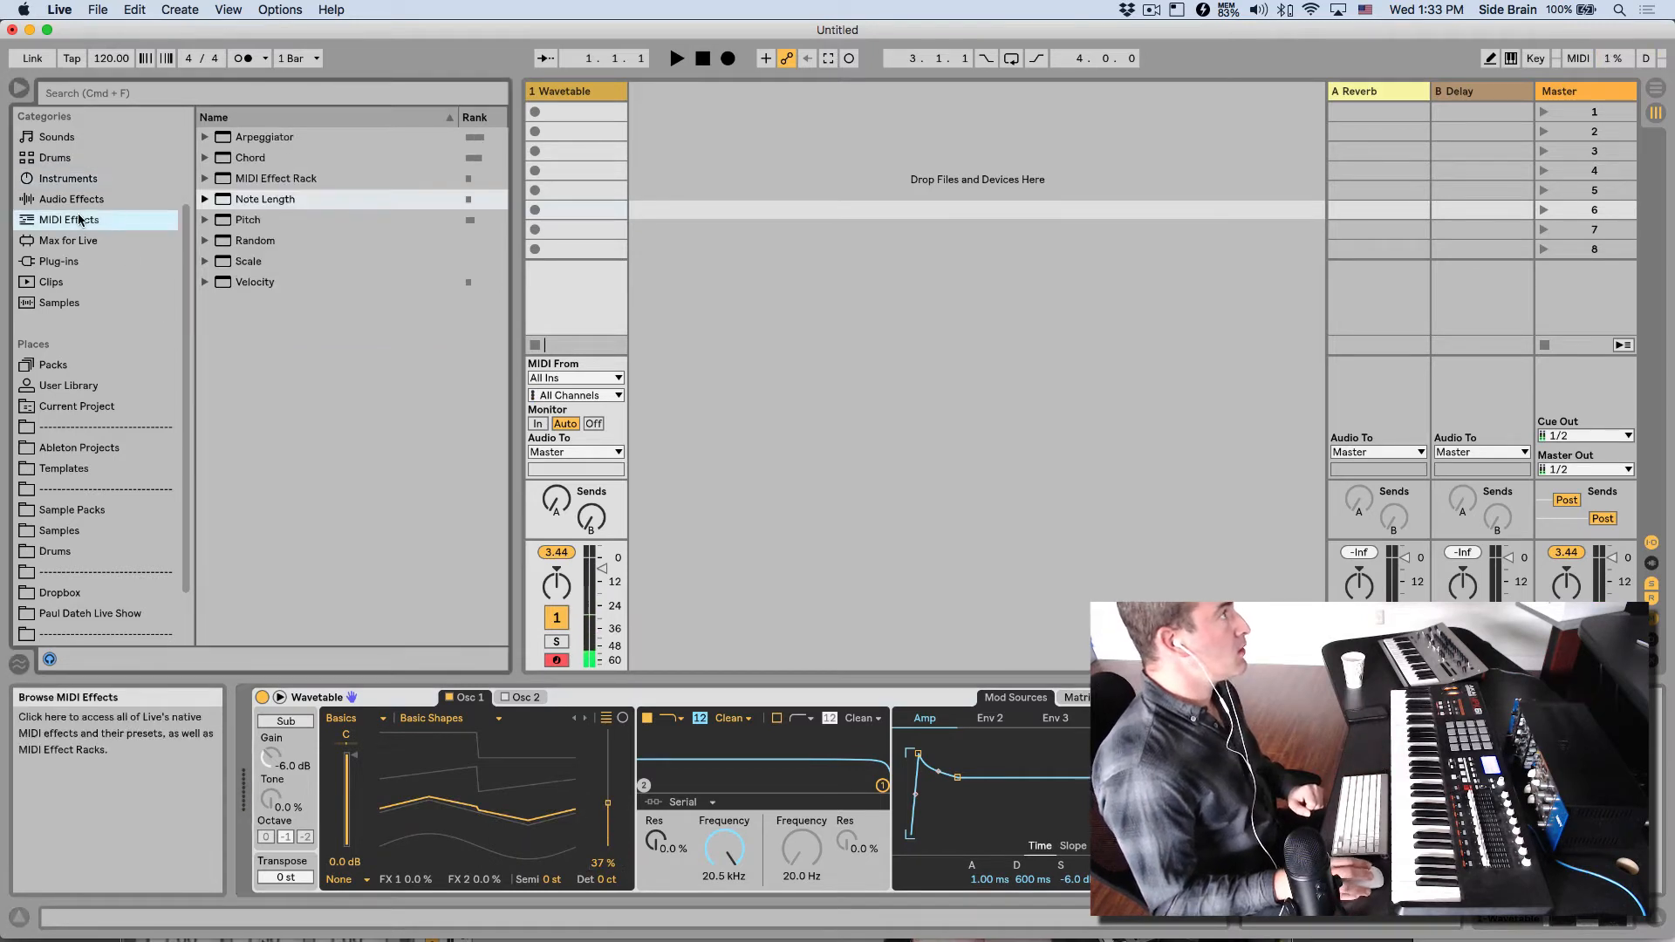
{"action": "double_click", "coordinate": [258, 199]}
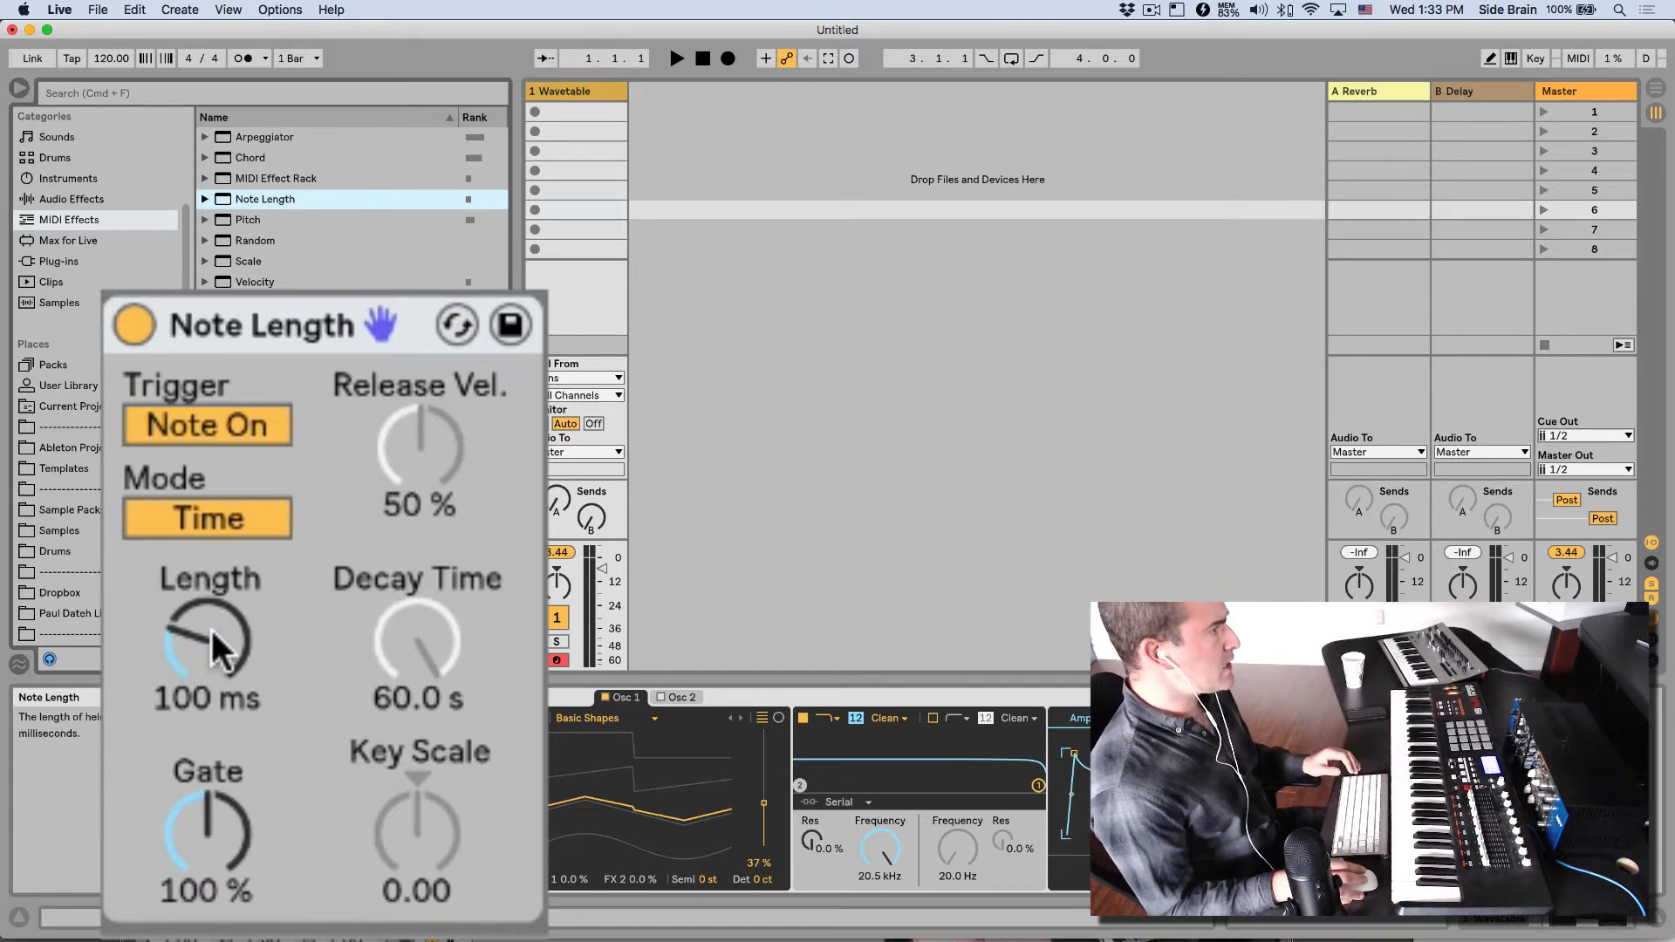
{"action": "left_click", "coordinate": [219, 651]}
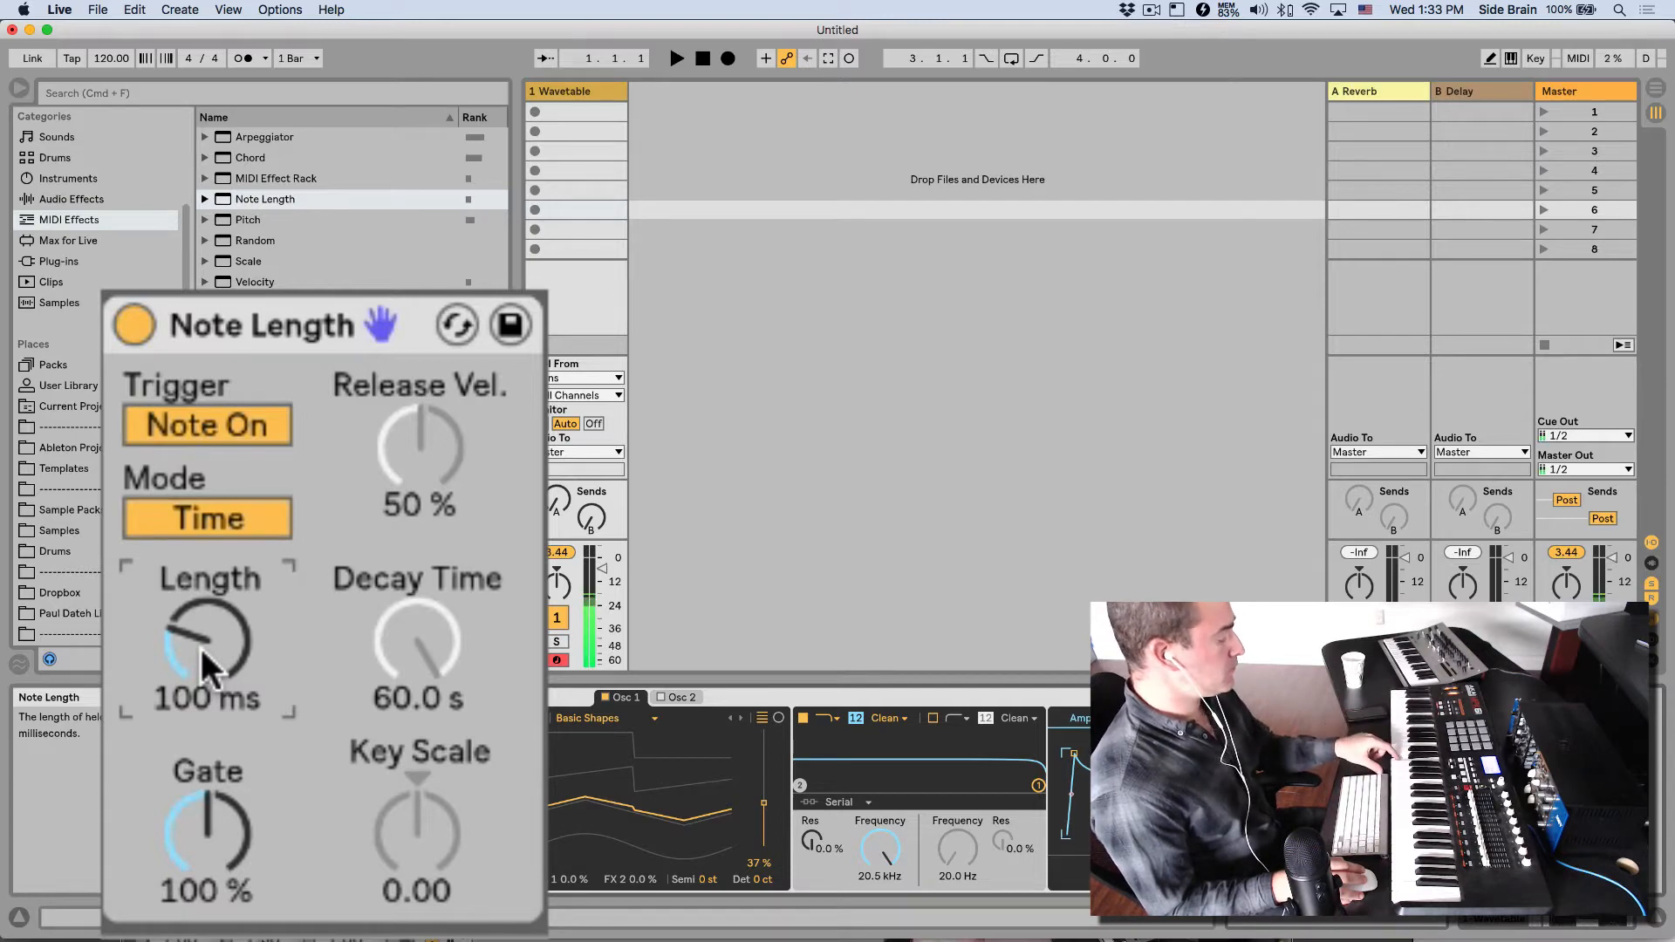
{"action": "left_click_drag", "start_coordinate": [201, 649], "coordinate": [201, 593]}
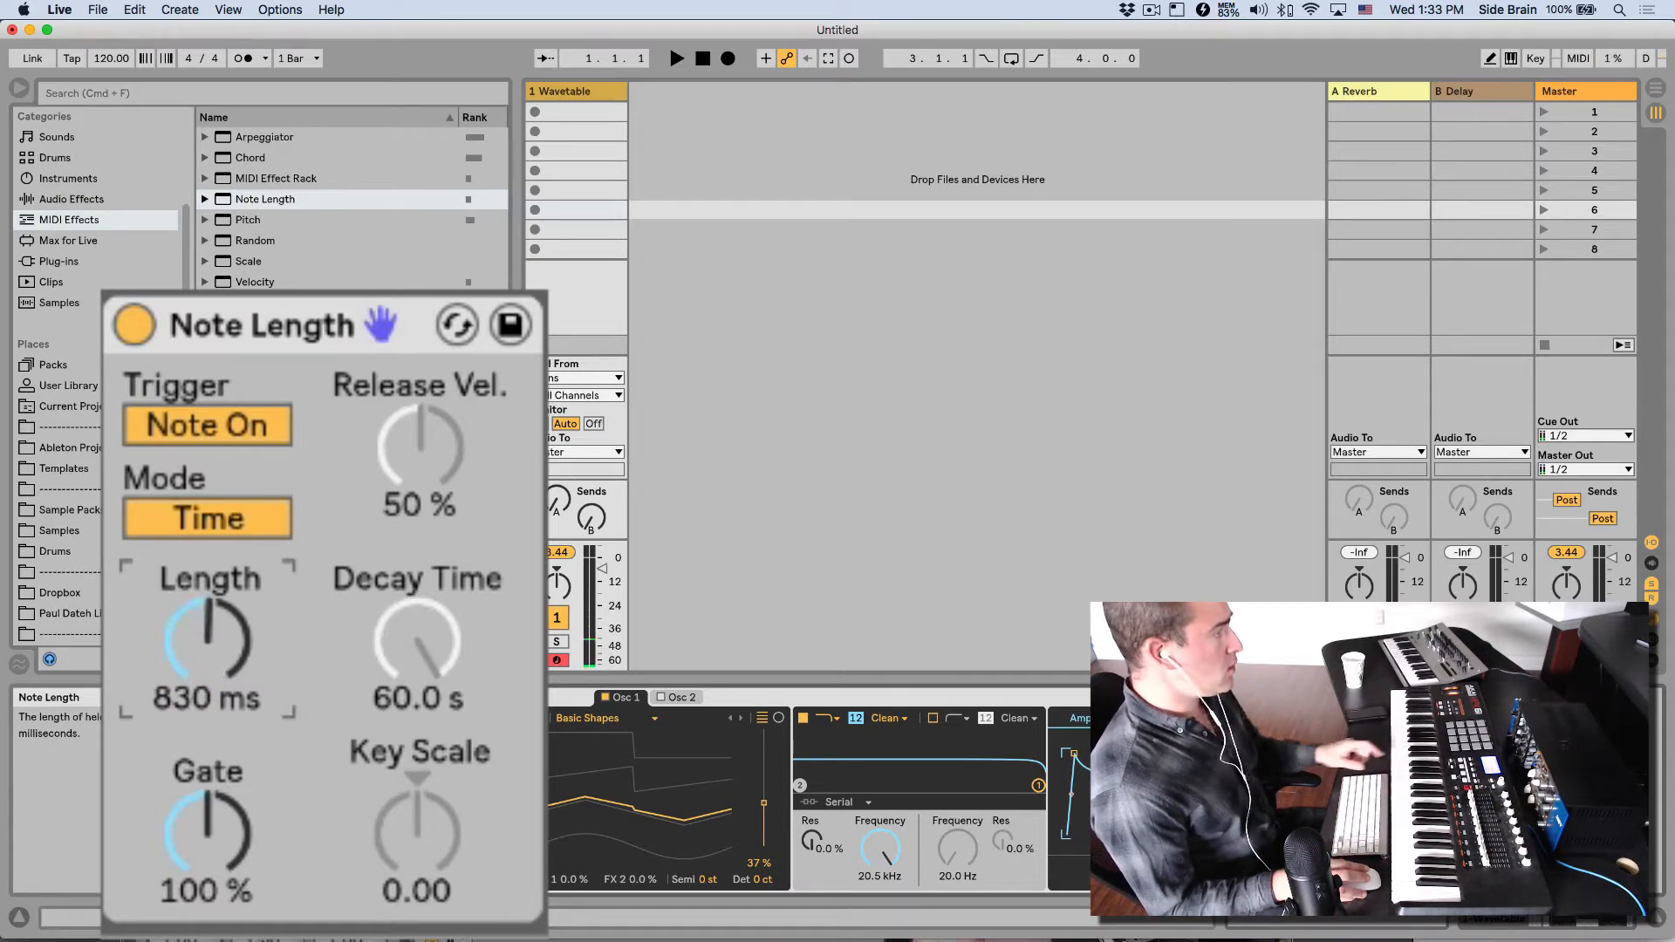
{"action": "mouse_move", "coordinate": [202, 656]}
{"action": "left_mouse_down"}
{"action": "mouse_move", "coordinate": [203, 611]}
{"action": "mouse_move", "coordinate": [200, 689]}
{"action": "left_mouse_up"}
- Switch the Note Length mode to Sync and set its length to 1/32
{"action": "left_click", "coordinate": [230, 523]}
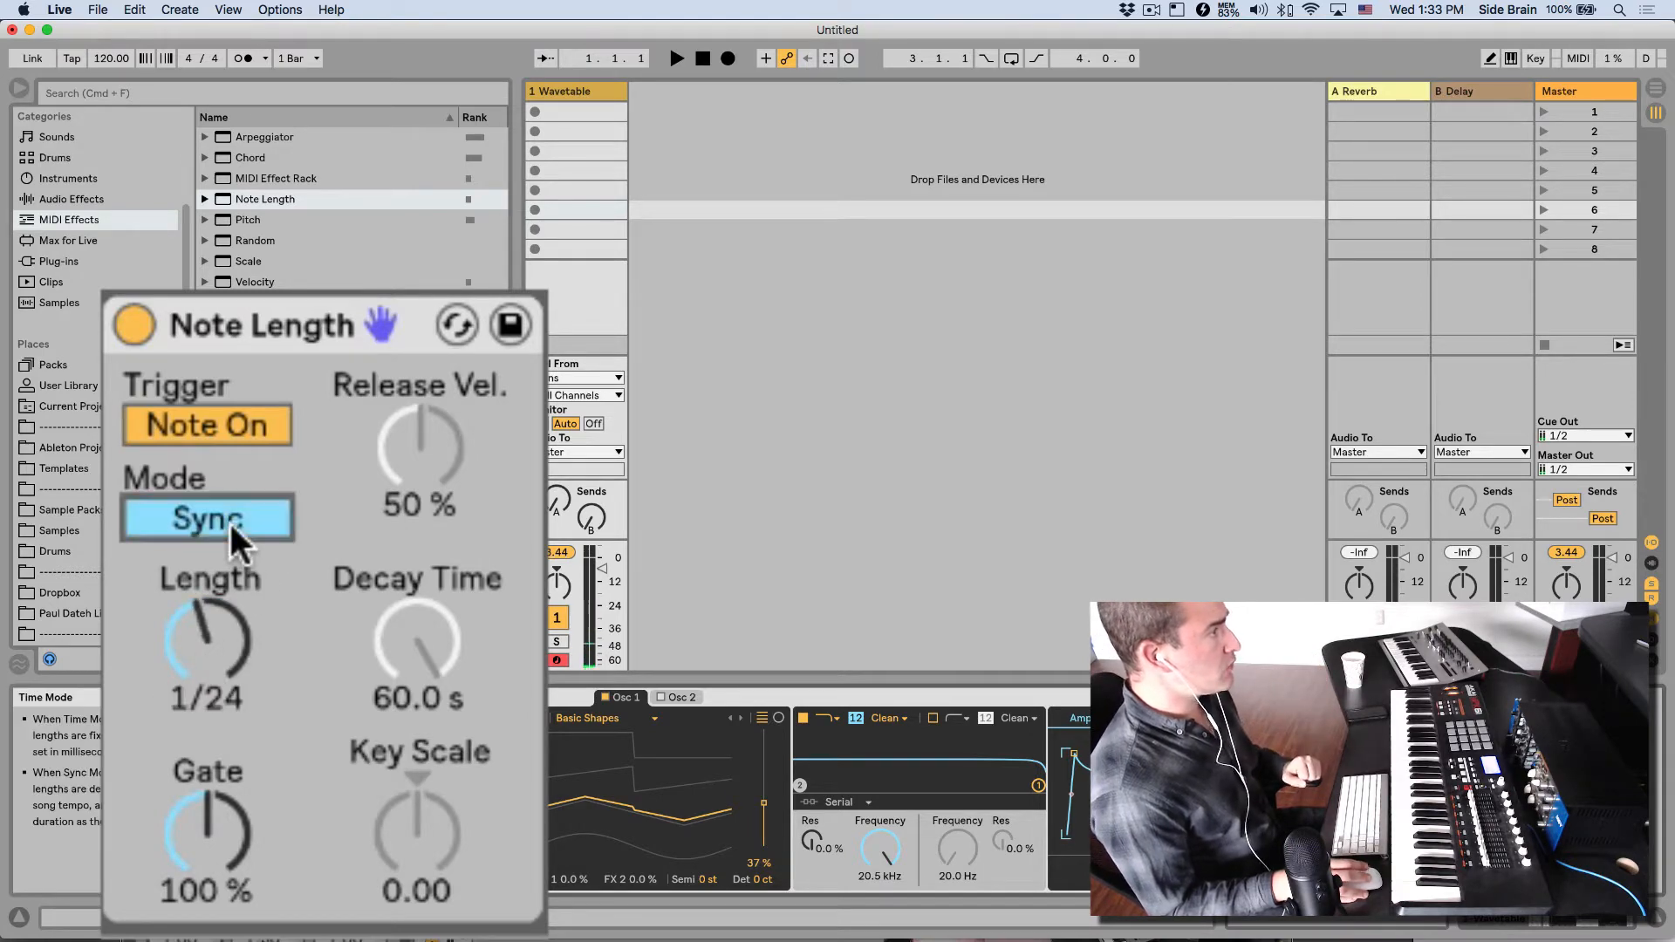
{"action": "left_click", "coordinate": [208, 528]}
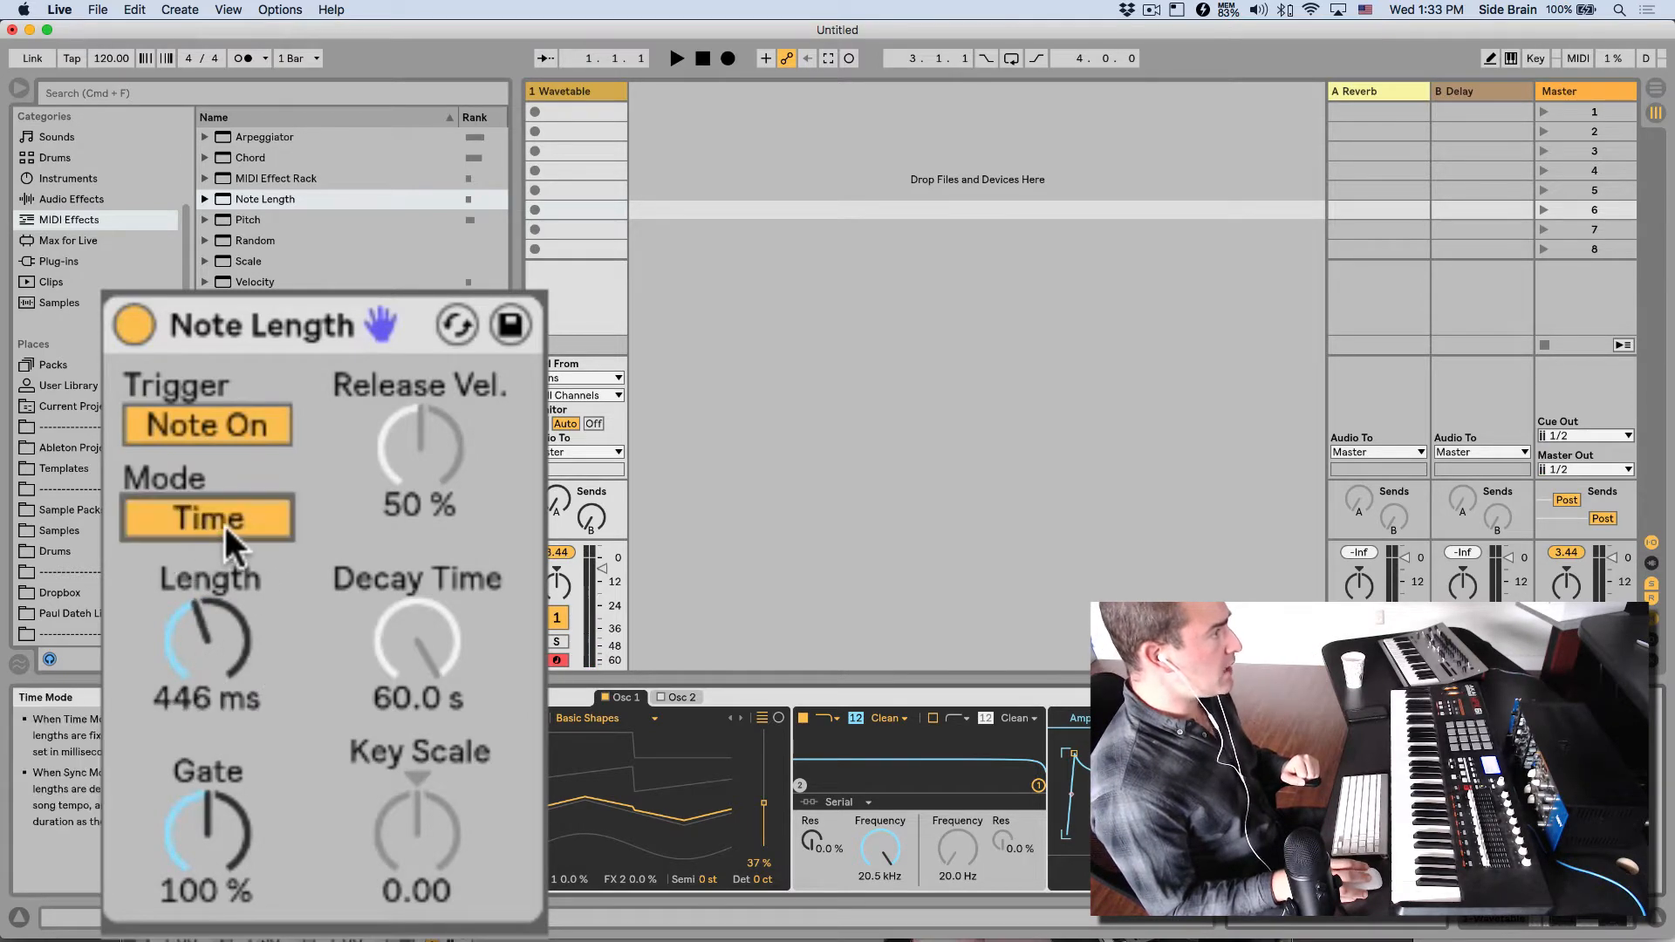
{"action": "left_click", "coordinate": [262, 519]}
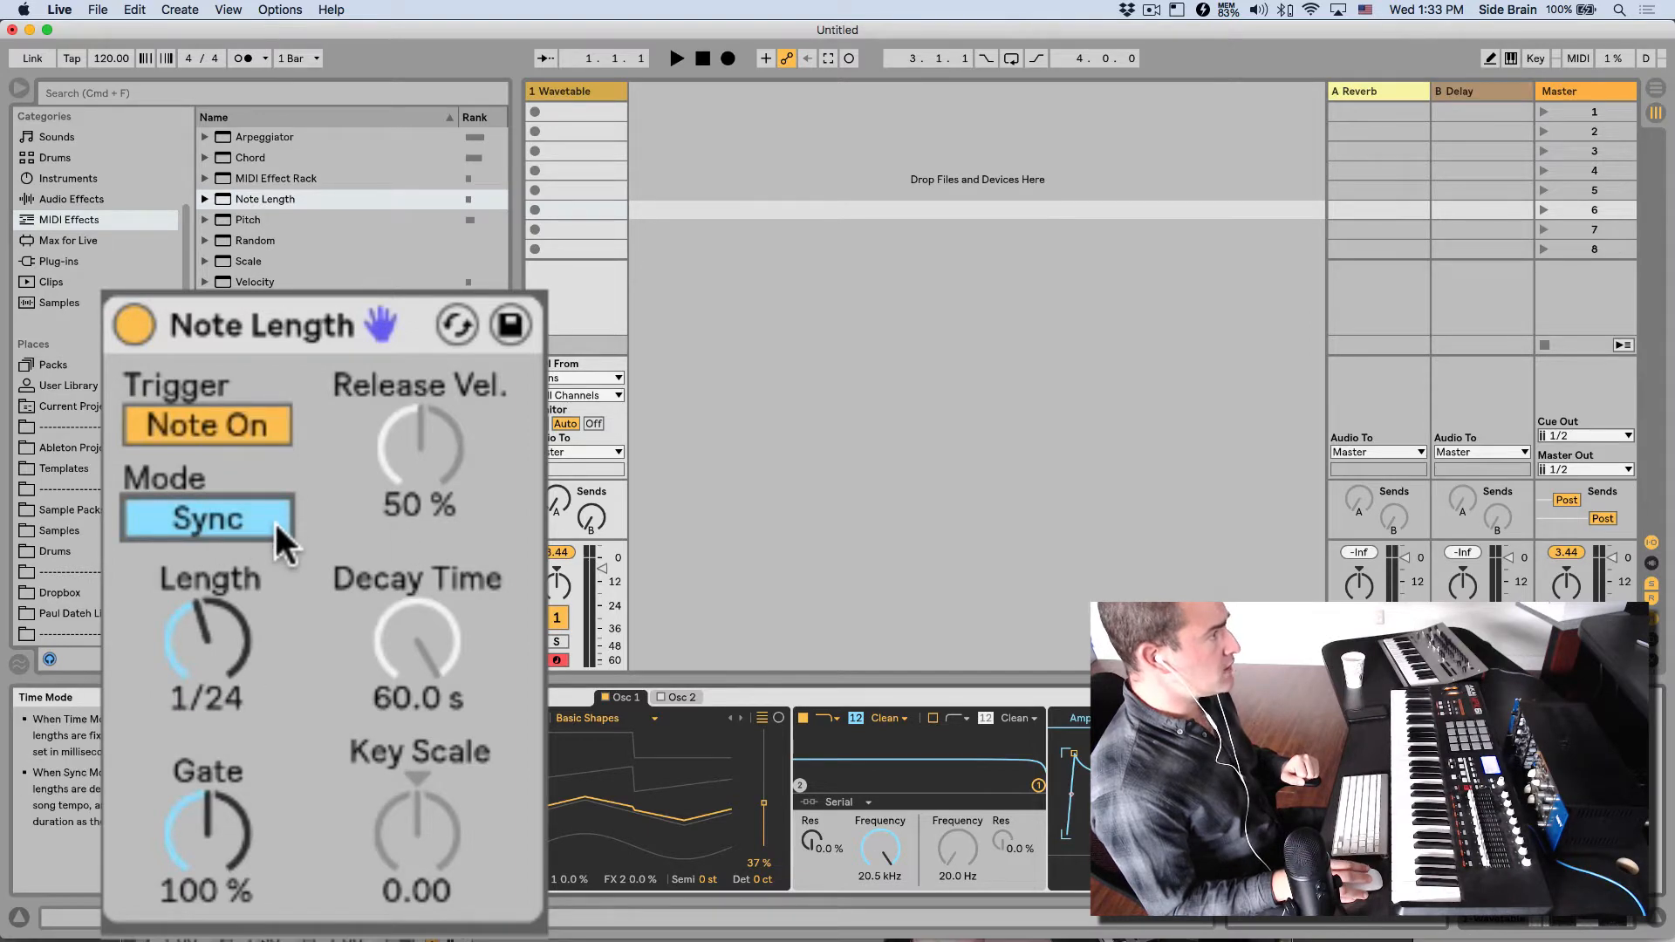
{"action": "left_click", "coordinate": [222, 624]}
{"action": "left_click_drag", "start_coordinate": [222, 624], "coordinate": [234, 684]}
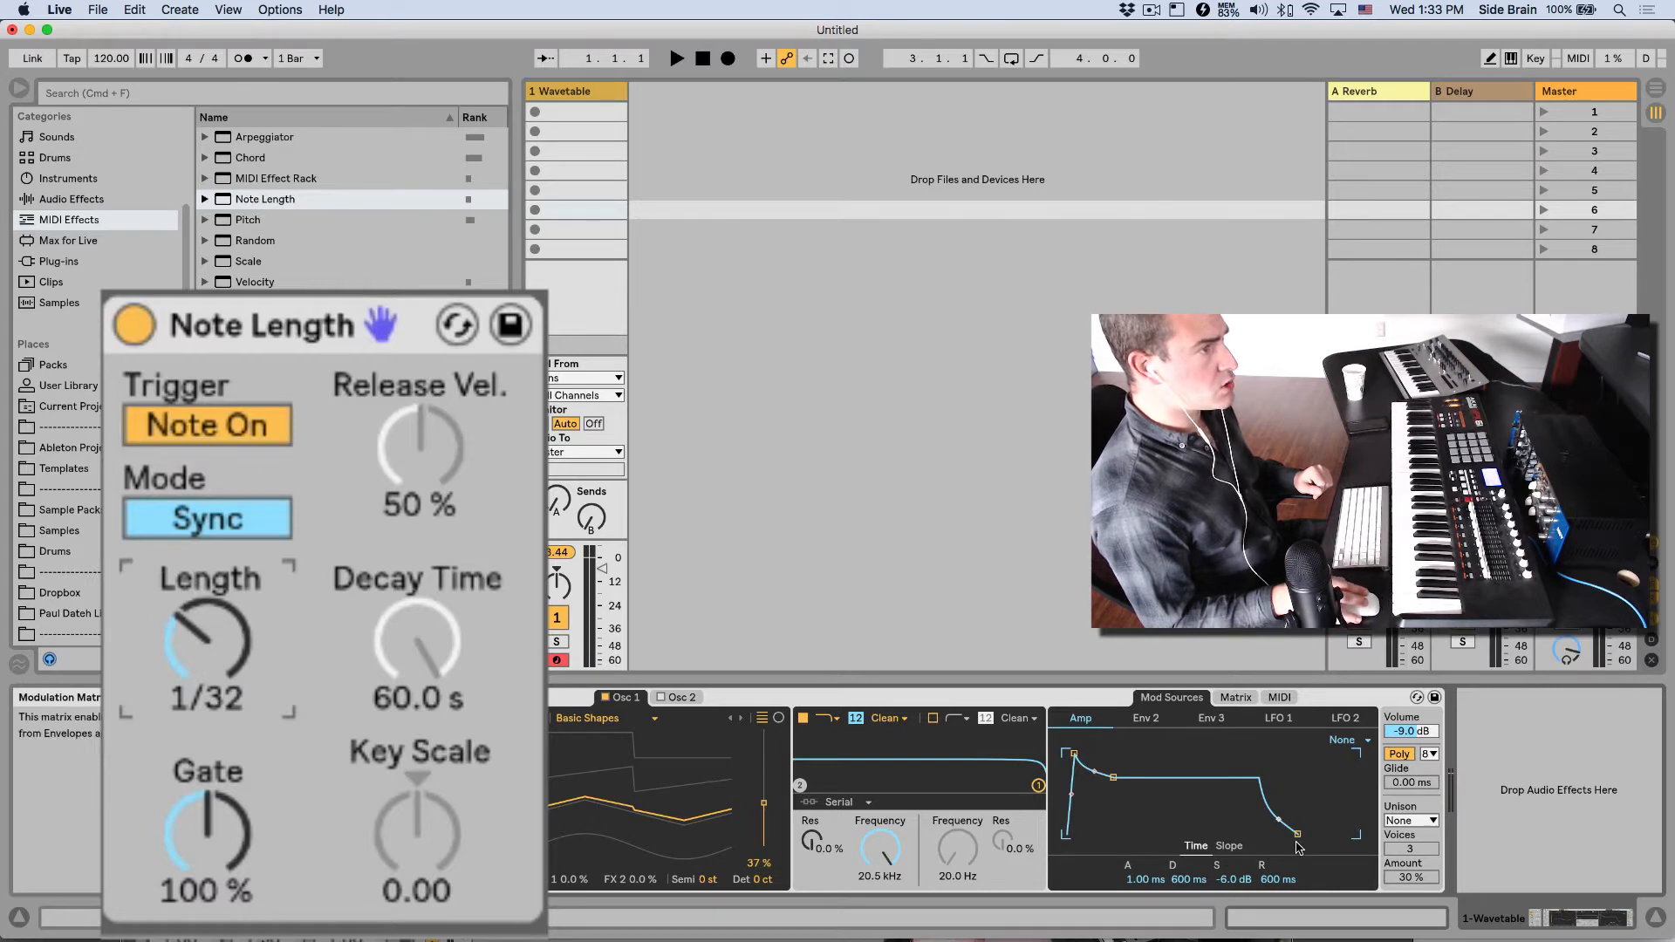
- Shorten Wavetable's amp release to 1.50 ms and set Note Length to 1/24 with a 99% gate
{"action": "left_click_drag", "start_coordinate": [1297, 833], "coordinate": [1258, 834]}
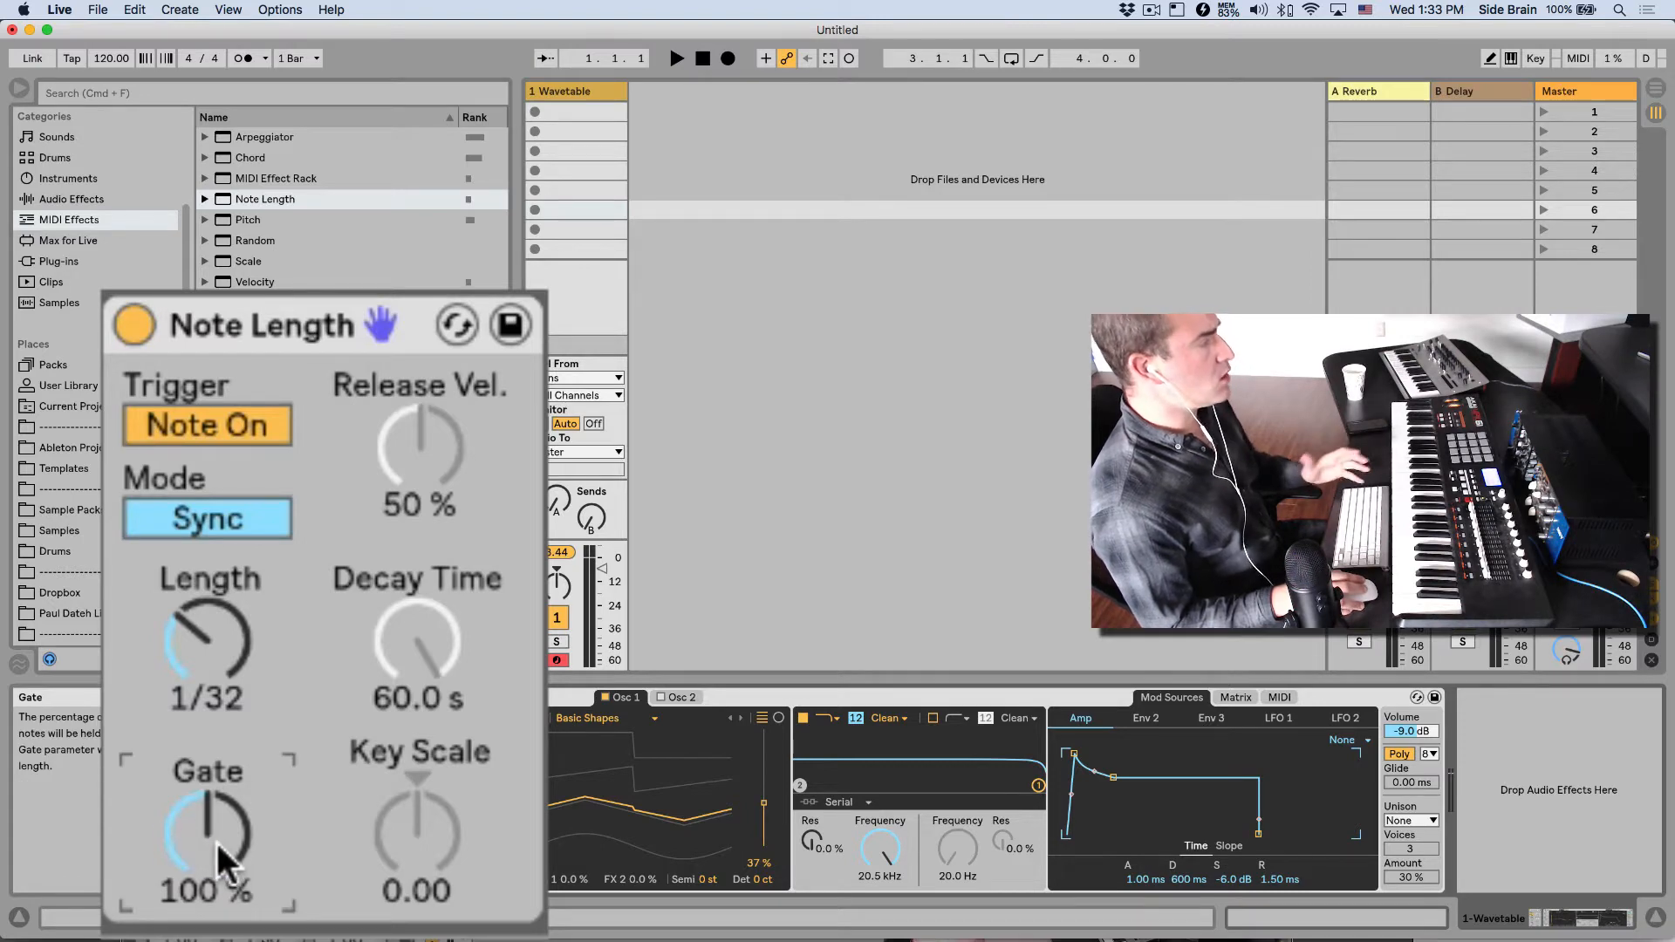
{"action": "mouse_move", "coordinate": [185, 667]}
{"action": "left_mouse_down"}
{"action": "mouse_move", "coordinate": [185, 641]}
{"action": "mouse_move", "coordinate": [185, 656]}
{"action": "left_mouse_up"}
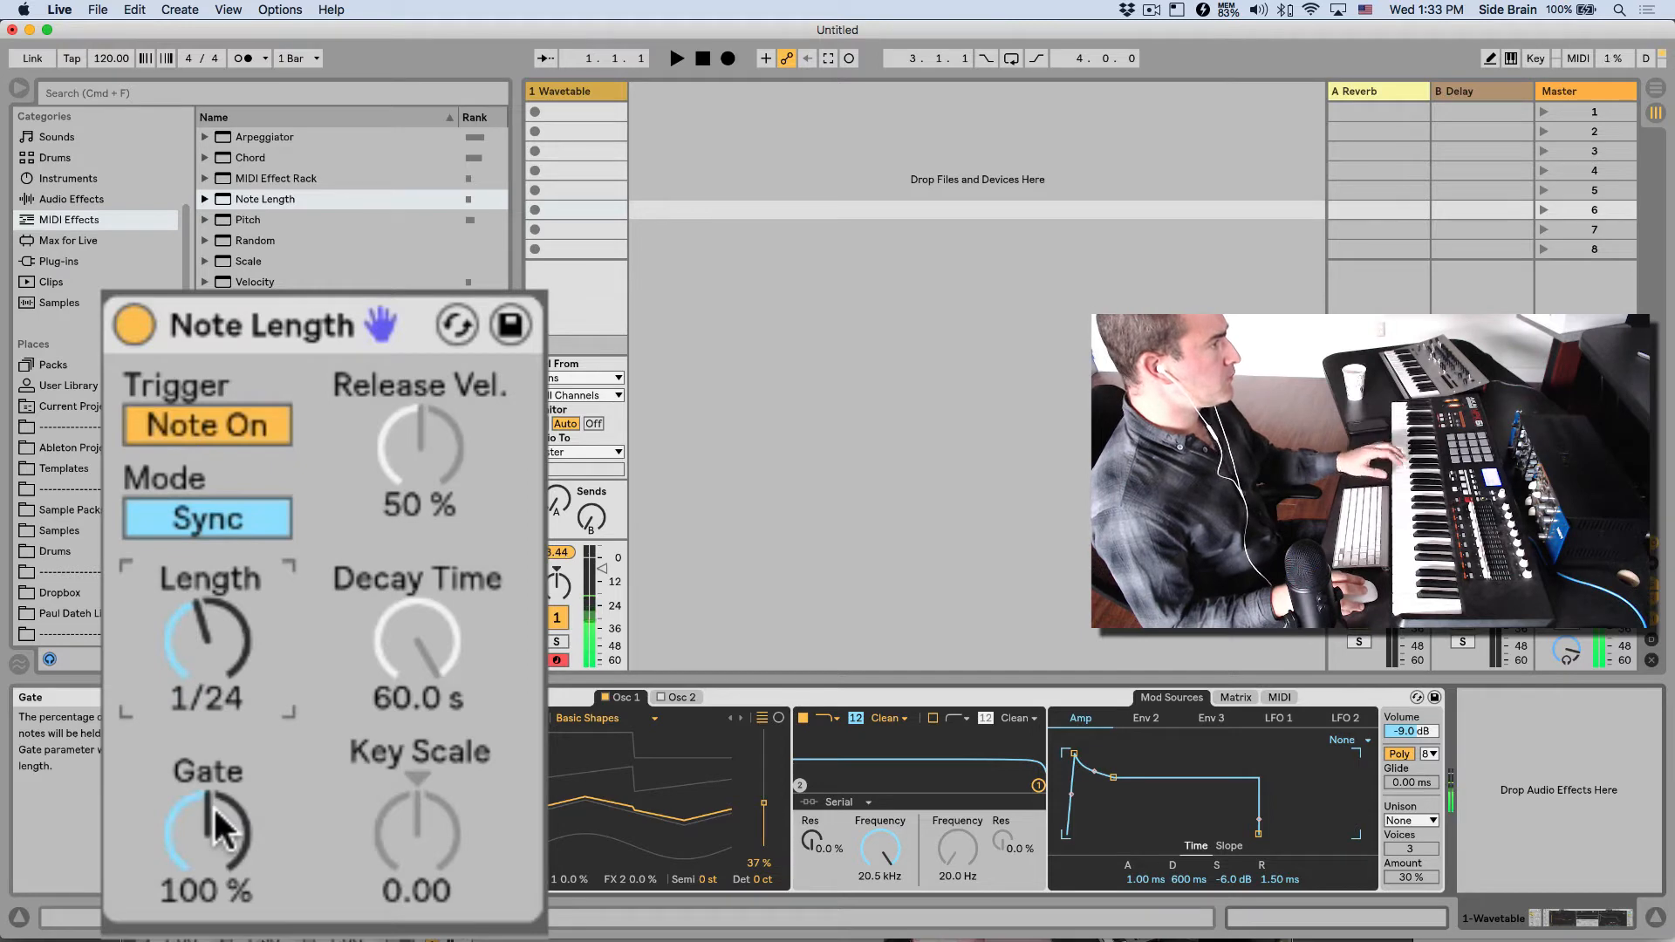
{"action": "mouse_move", "coordinate": [214, 811]}
{"action": "left_mouse_down"}
{"action": "mouse_move", "coordinate": [214, 829]}
{"action": "mouse_move", "coordinate": [214, 759]}
{"action": "mouse_move", "coordinate": [215, 811]}
{"action": "left_mouse_up"}
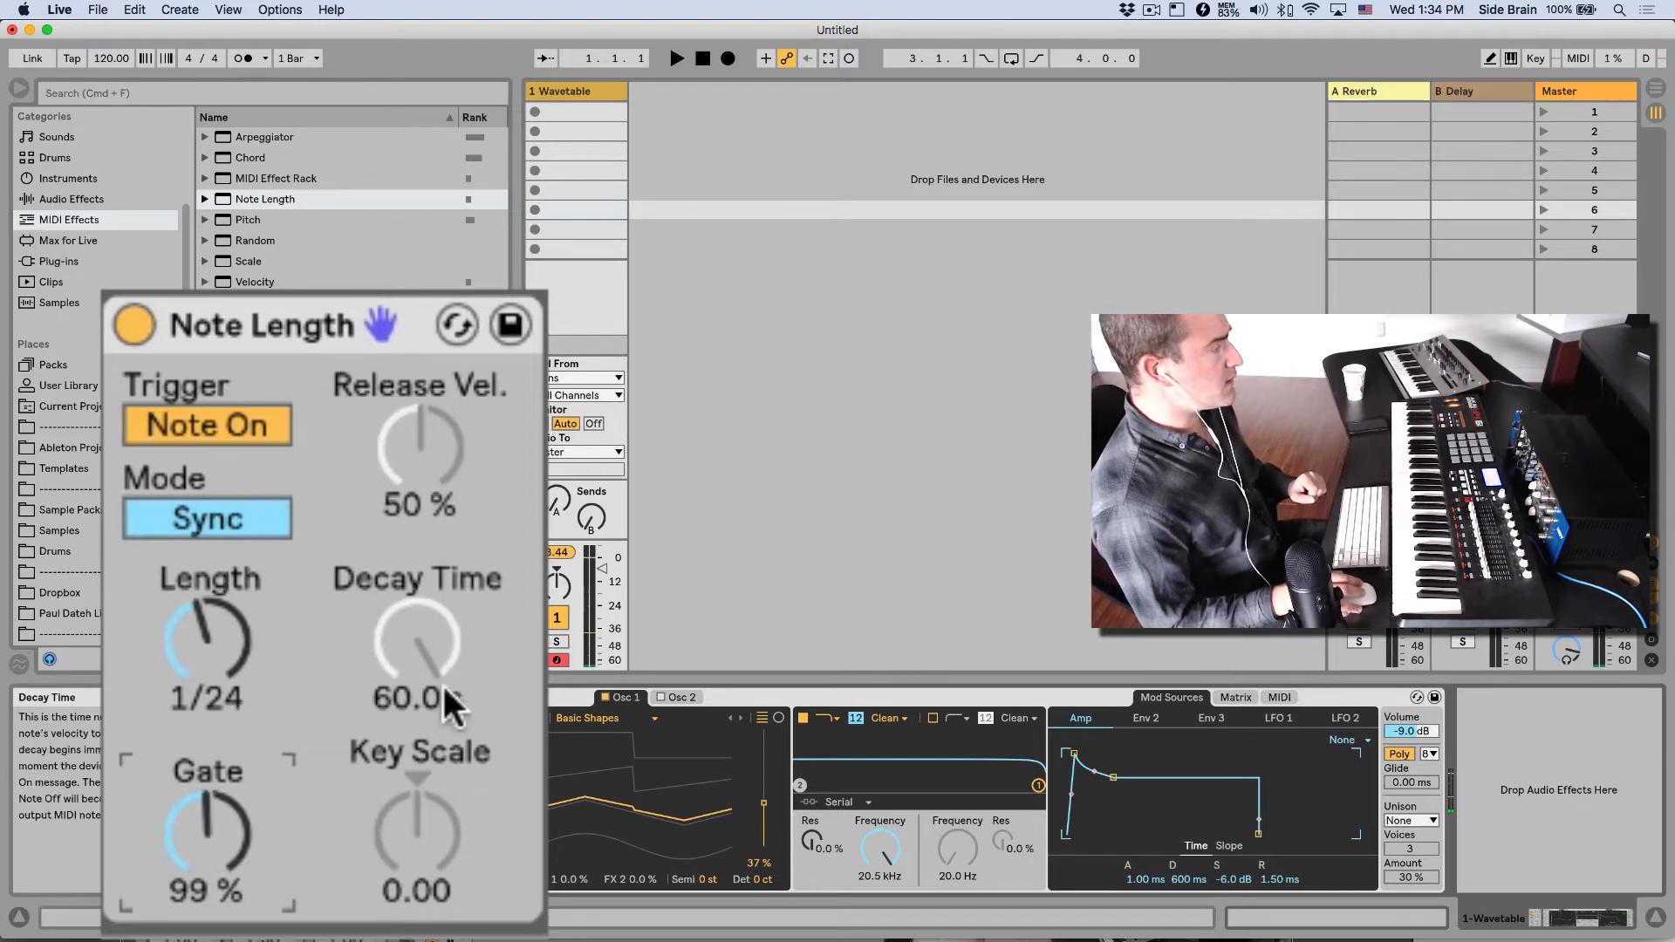
- Make Note Length trigger on Note Off in Sync mode, with a 1/8 length and 0% release velocity
{"action": "left_click", "coordinate": [218, 423]}
{"action": "left_click", "coordinate": [239, 506]}
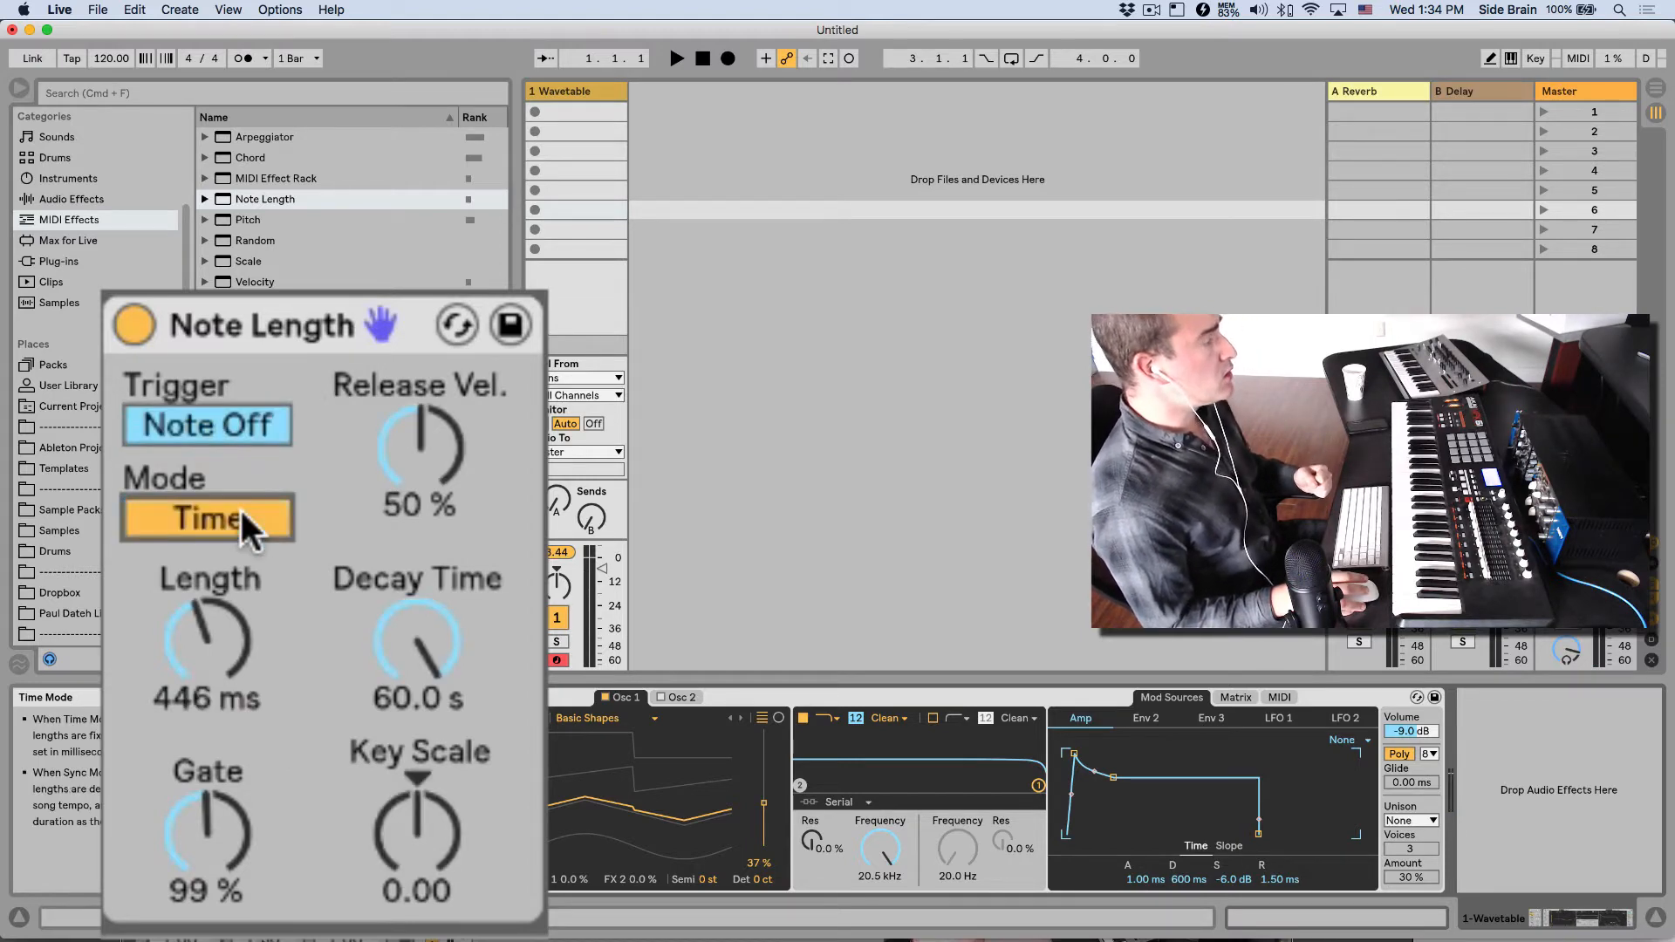
{"action": "left_click", "coordinate": [239, 505]}
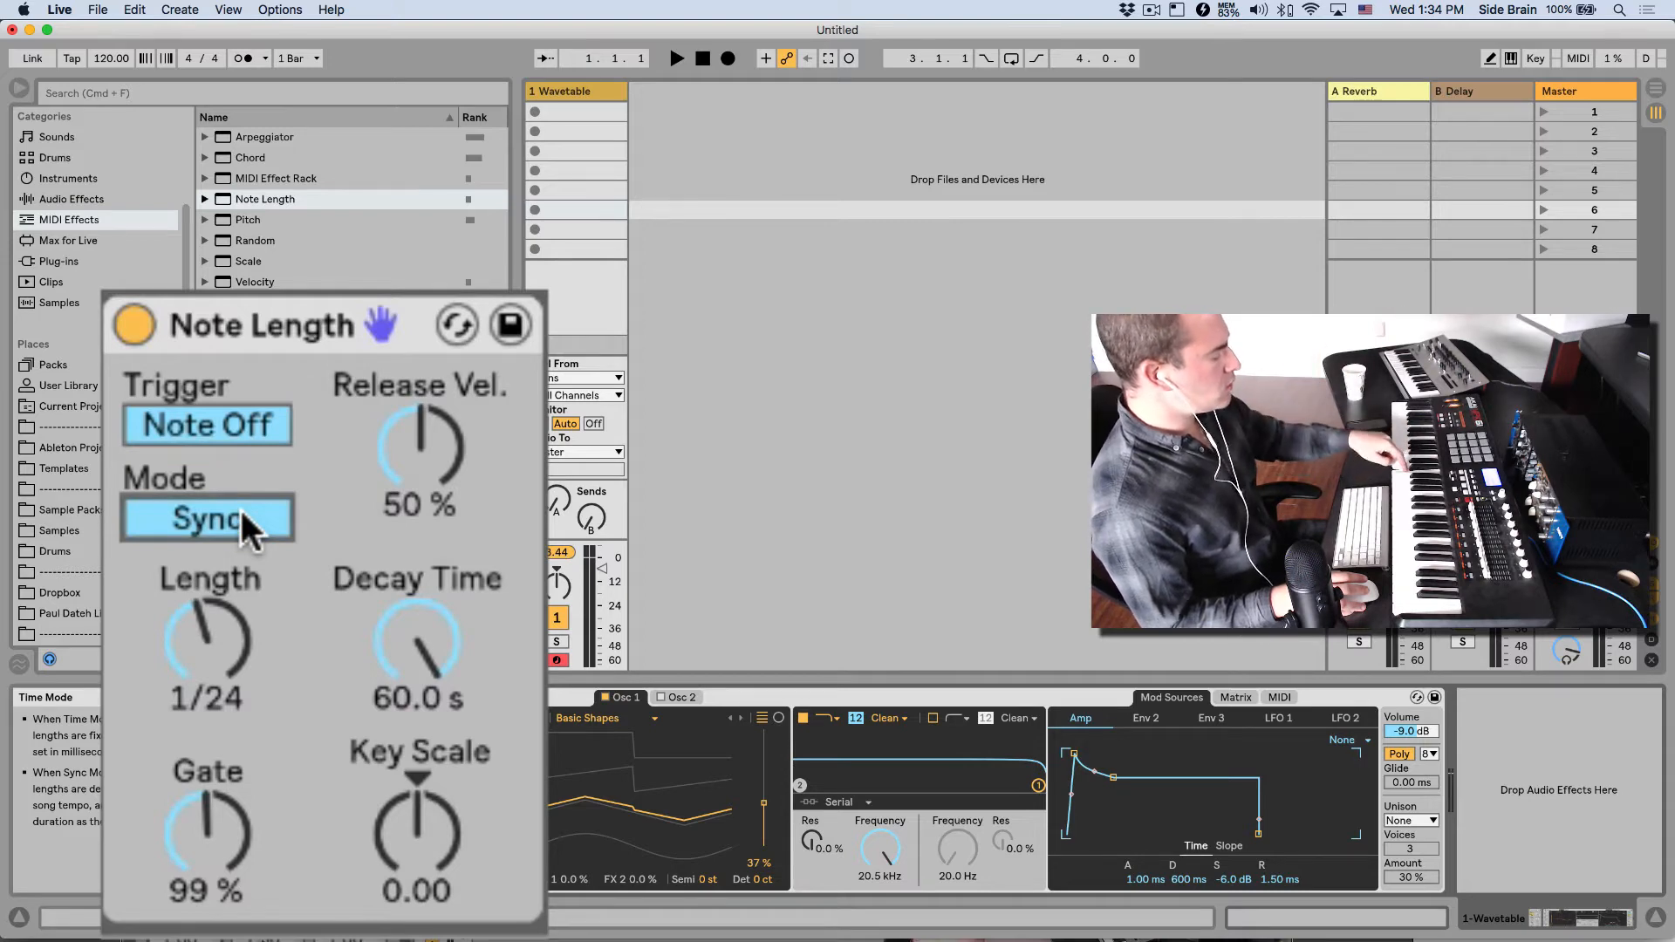
{"action": "left_click", "coordinate": [233, 594]}
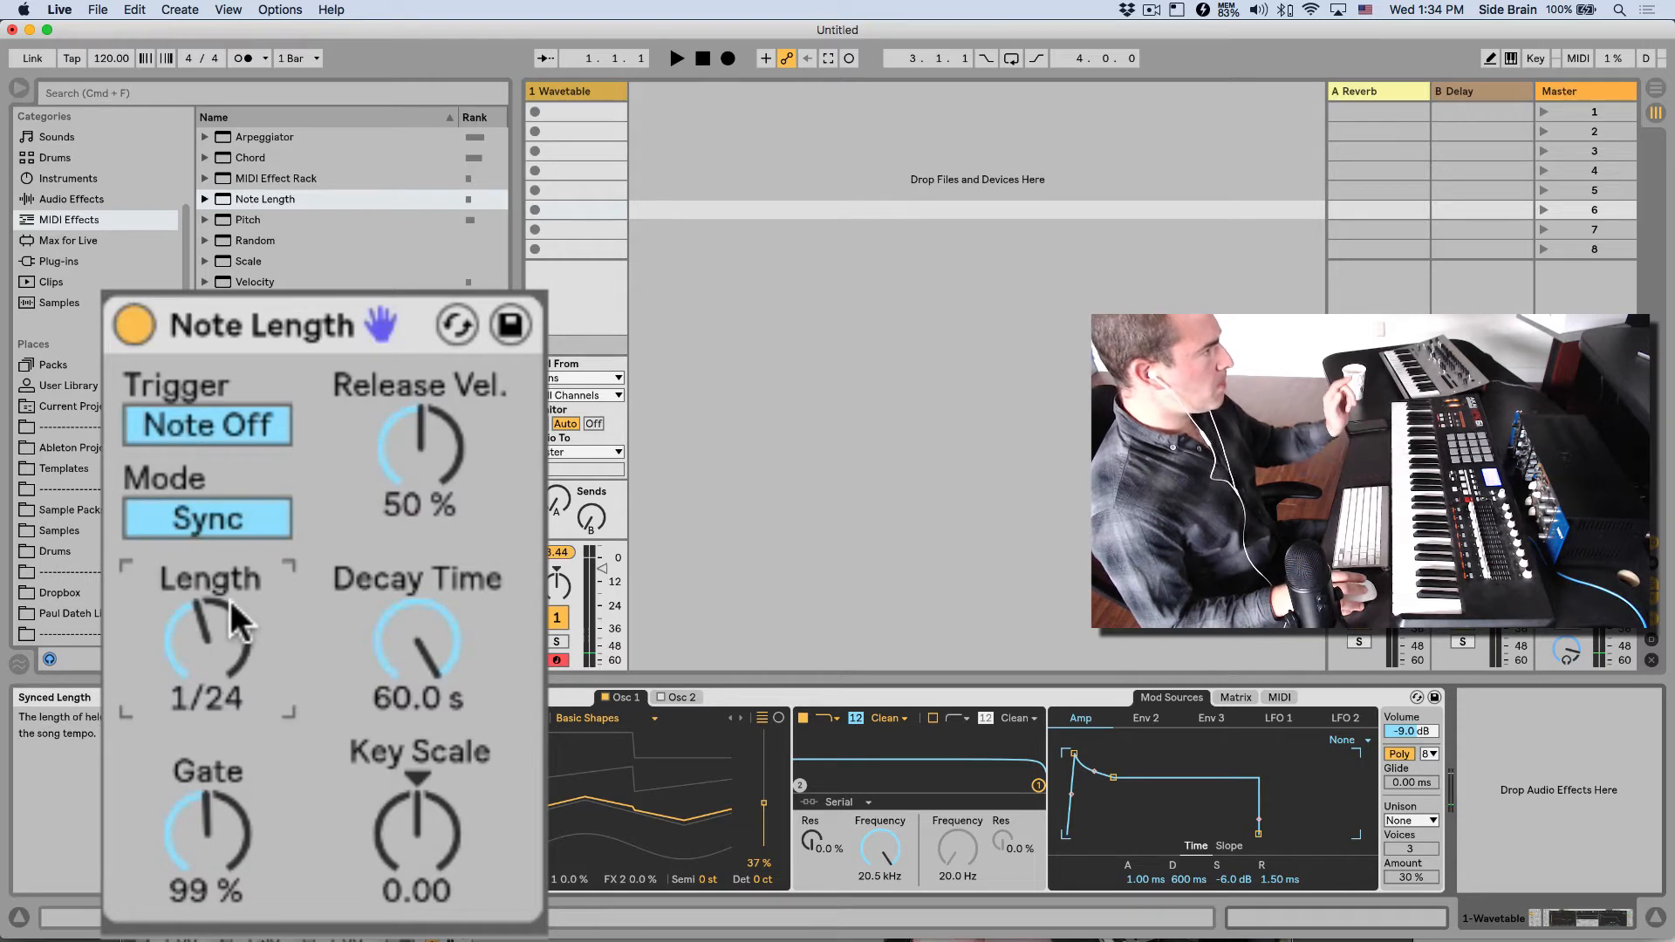
{"action": "left_click_drag", "start_coordinate": [233, 602], "coordinate": [233, 550]}
{"action": "left_click", "coordinate": [404, 456]}
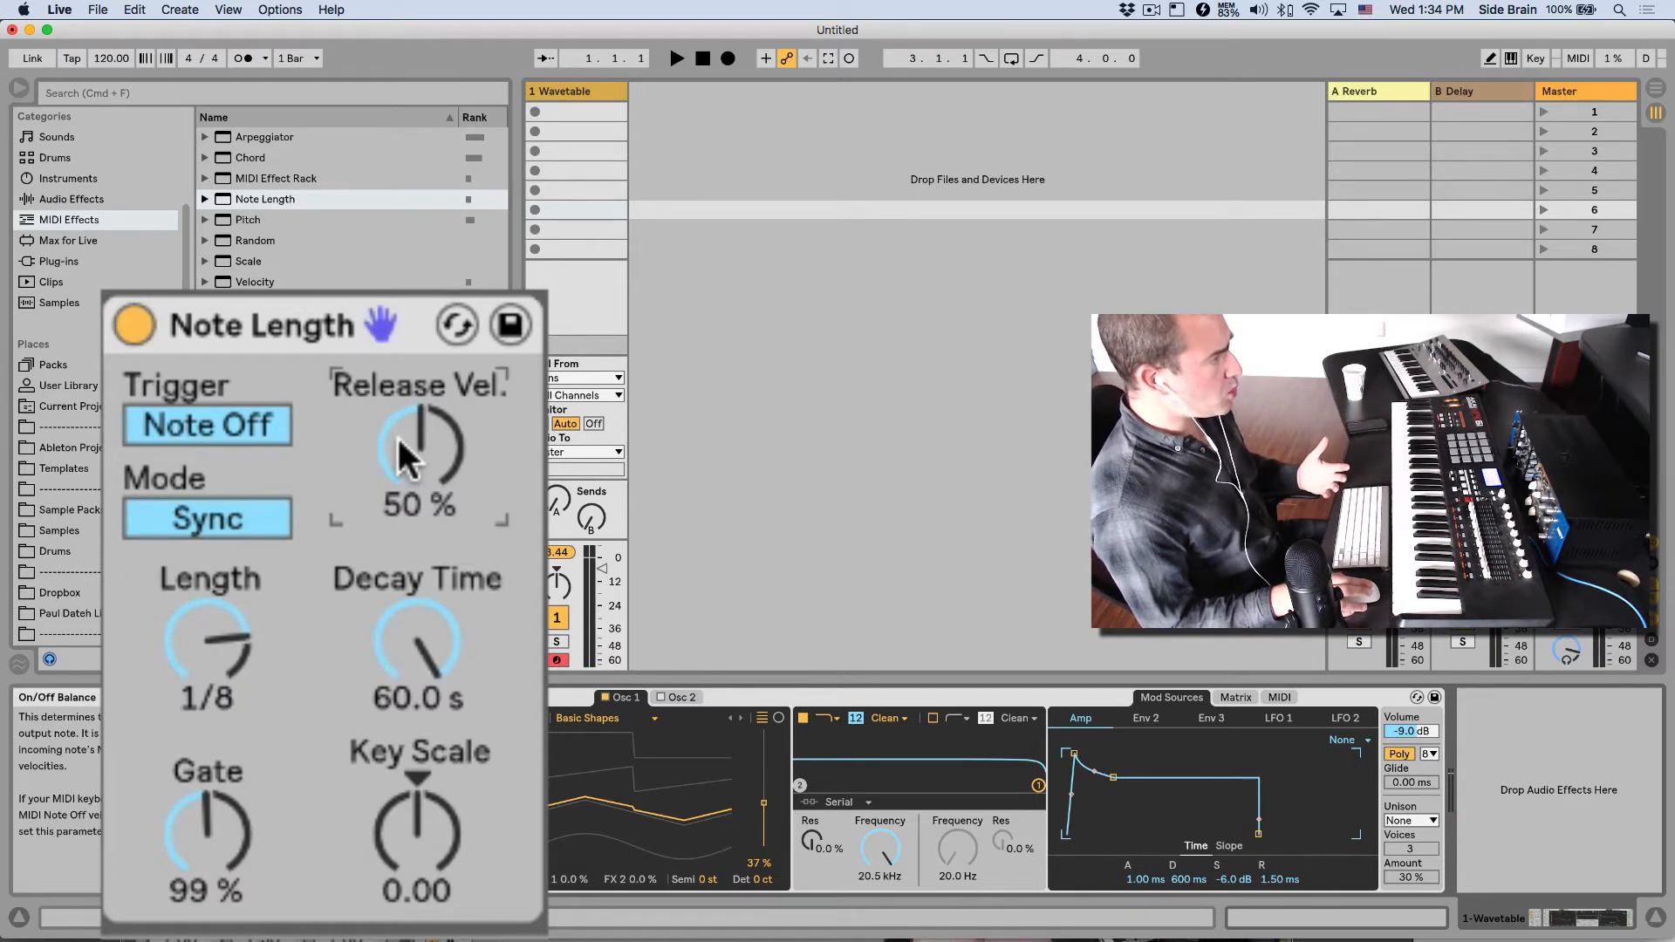
{"action": "mouse_move", "coordinate": [405, 427]}
{"action": "left_mouse_down"}
{"action": "mouse_move", "coordinate": [410, 488]}
{"action": "mouse_move", "coordinate": [417, 451]}
{"action": "left_mouse_up"}
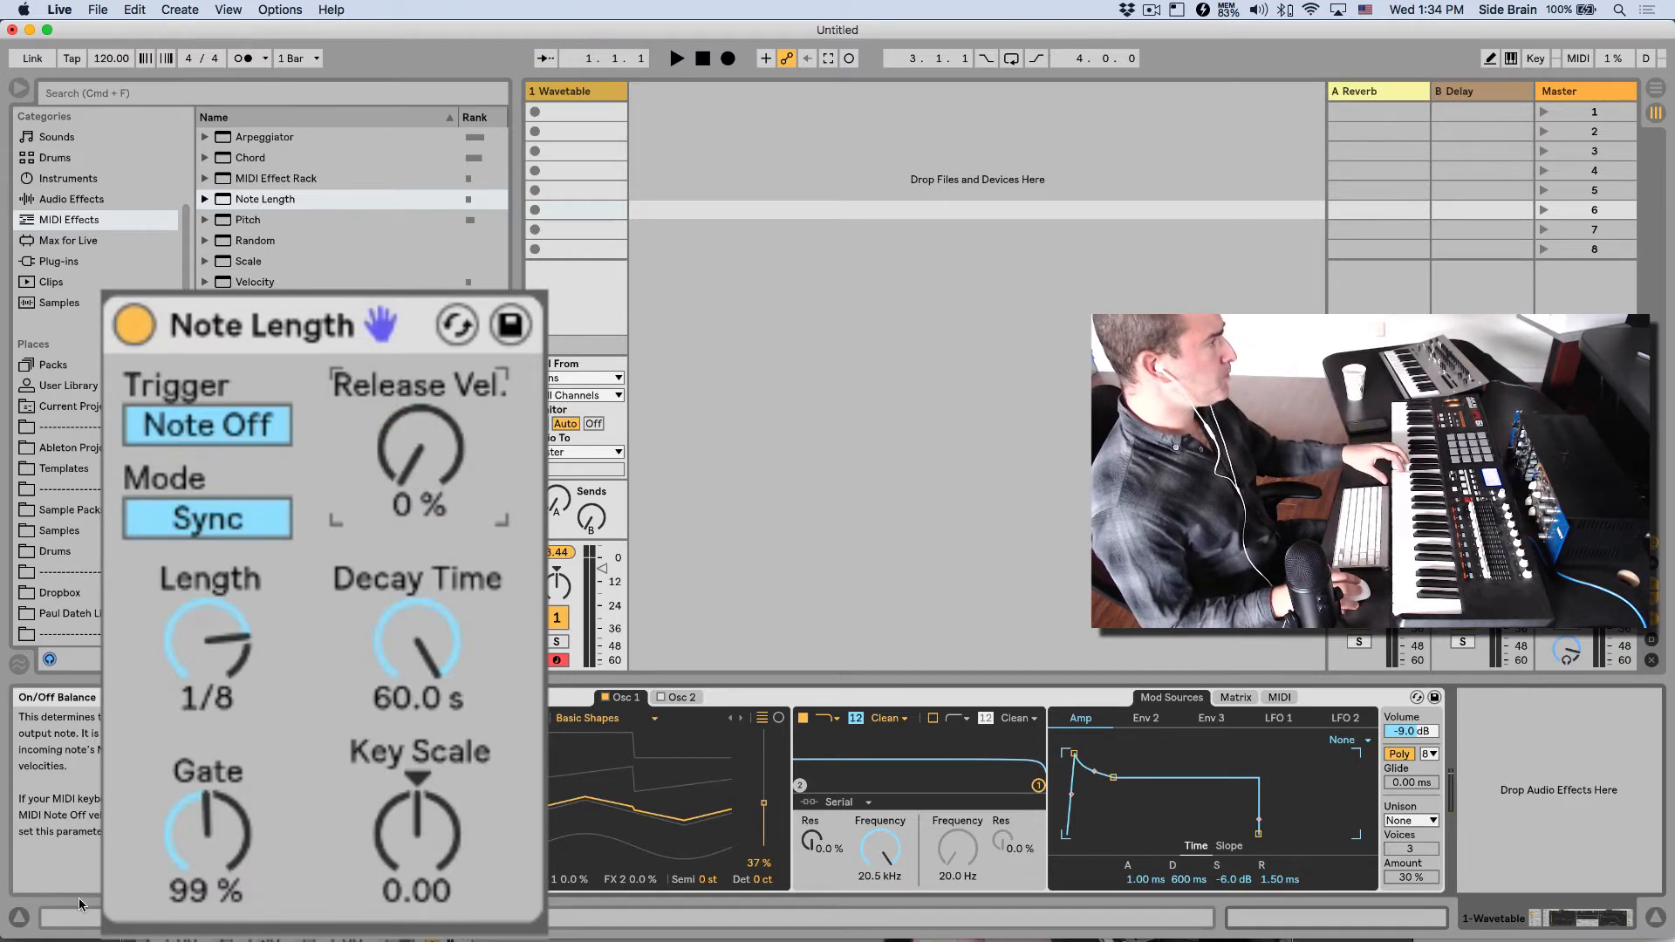
- Hide the Info View to make room for the device chain
{"action": "left_click", "coordinate": [30, 919]}
{"action": "left_click", "coordinate": [18, 919]}
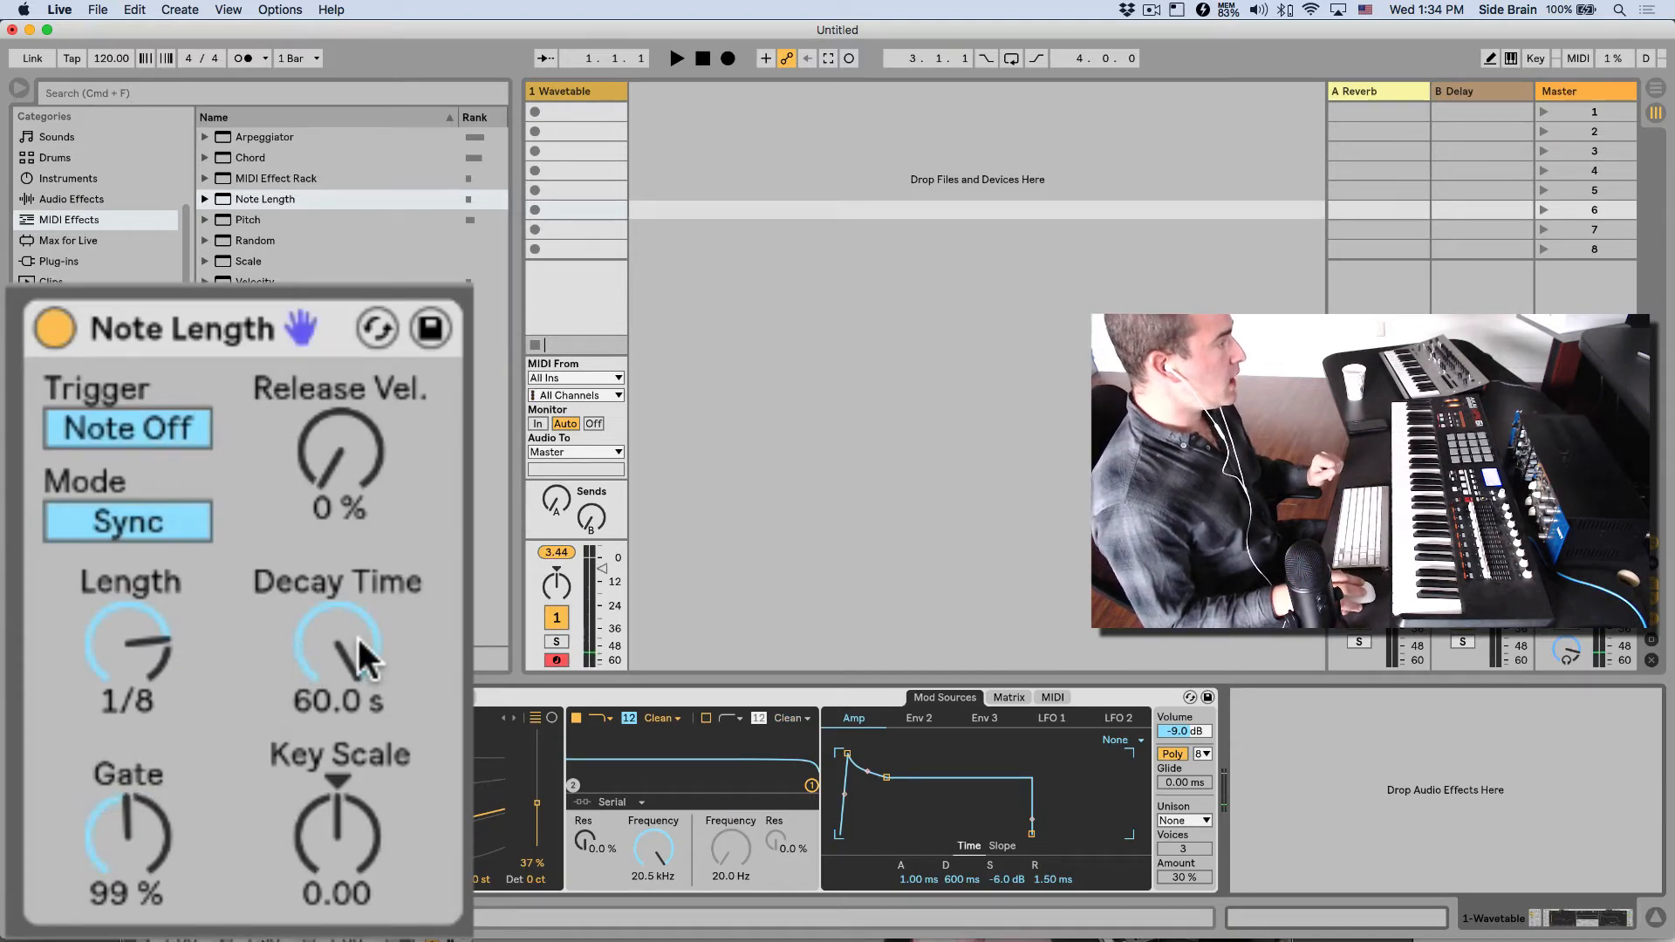
- Try a short decay time of 24.5 ms on Note Length and restore it to 60.0 s
{"action": "mouse_move", "coordinate": [358, 637]}
{"action": "left_mouse_down"}
{"action": "mouse_move", "coordinate": [357, 690]}
{"action": "mouse_move", "coordinate": [353, 645]}
{"action": "mouse_move", "coordinate": [354, 663]}
{"action": "left_mouse_up"}
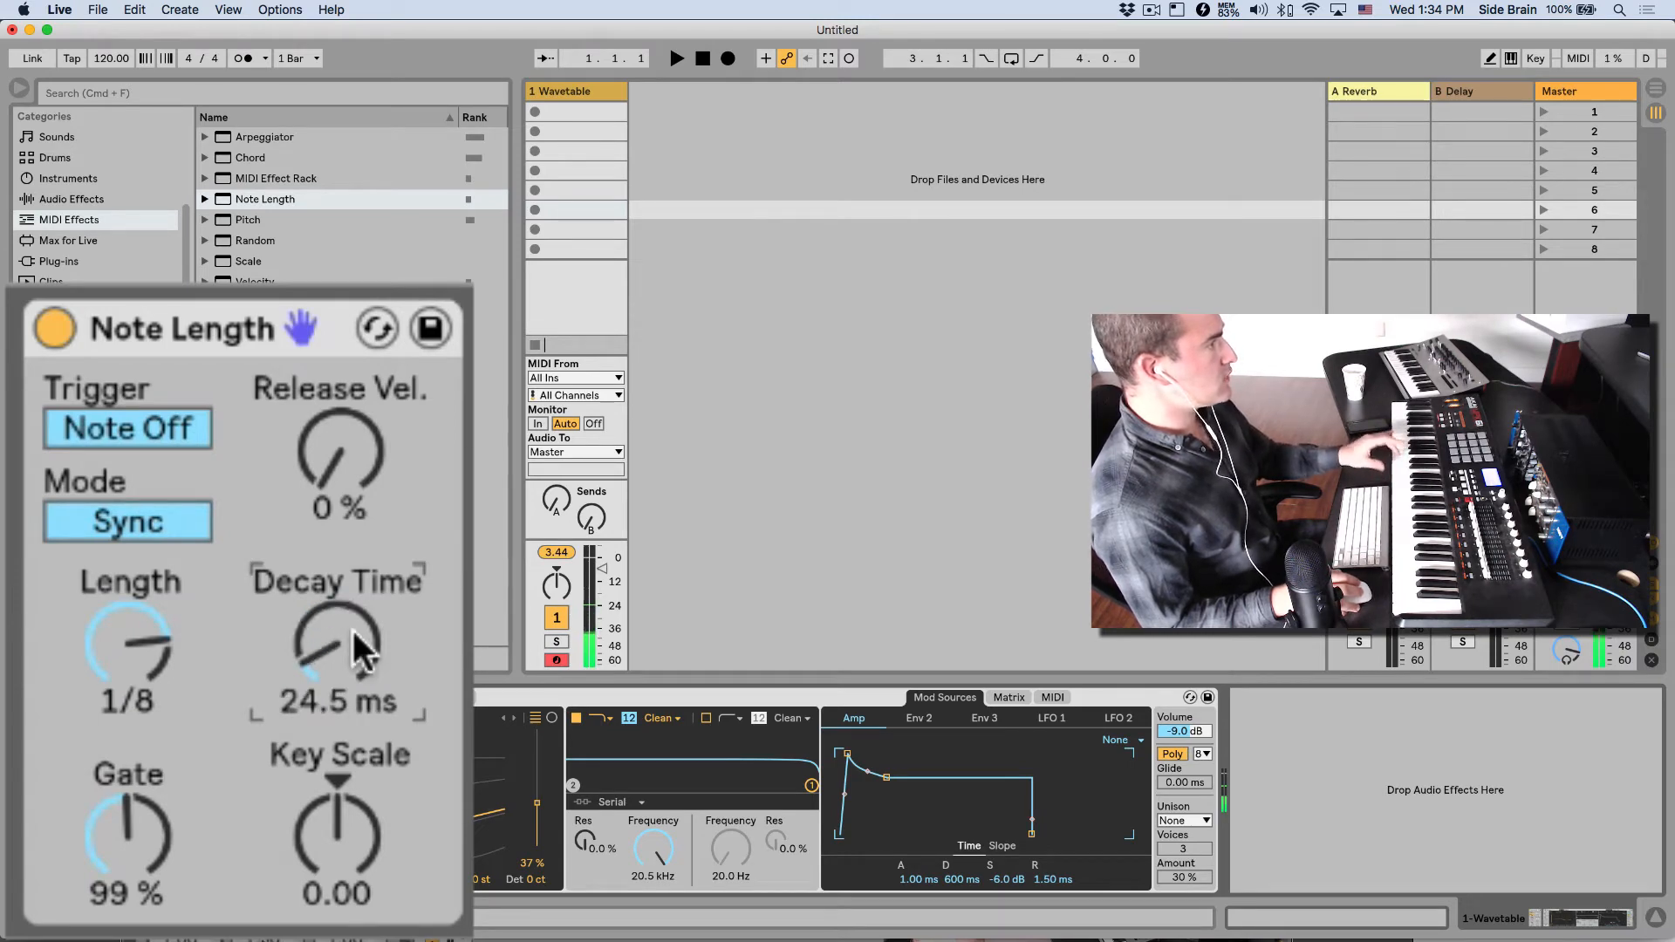
{"action": "mouse_move", "coordinate": [344, 626]}
{"action": "left_mouse_down"}
{"action": "mouse_move", "coordinate": [344, 558]}
{"action": "mouse_move", "coordinate": [344, 645]}
{"action": "left_mouse_up"}
- Try Note Length's key scale at 1.00 and -1.00 and reset it to 0.00
{"action": "left_click", "coordinate": [358, 843]}
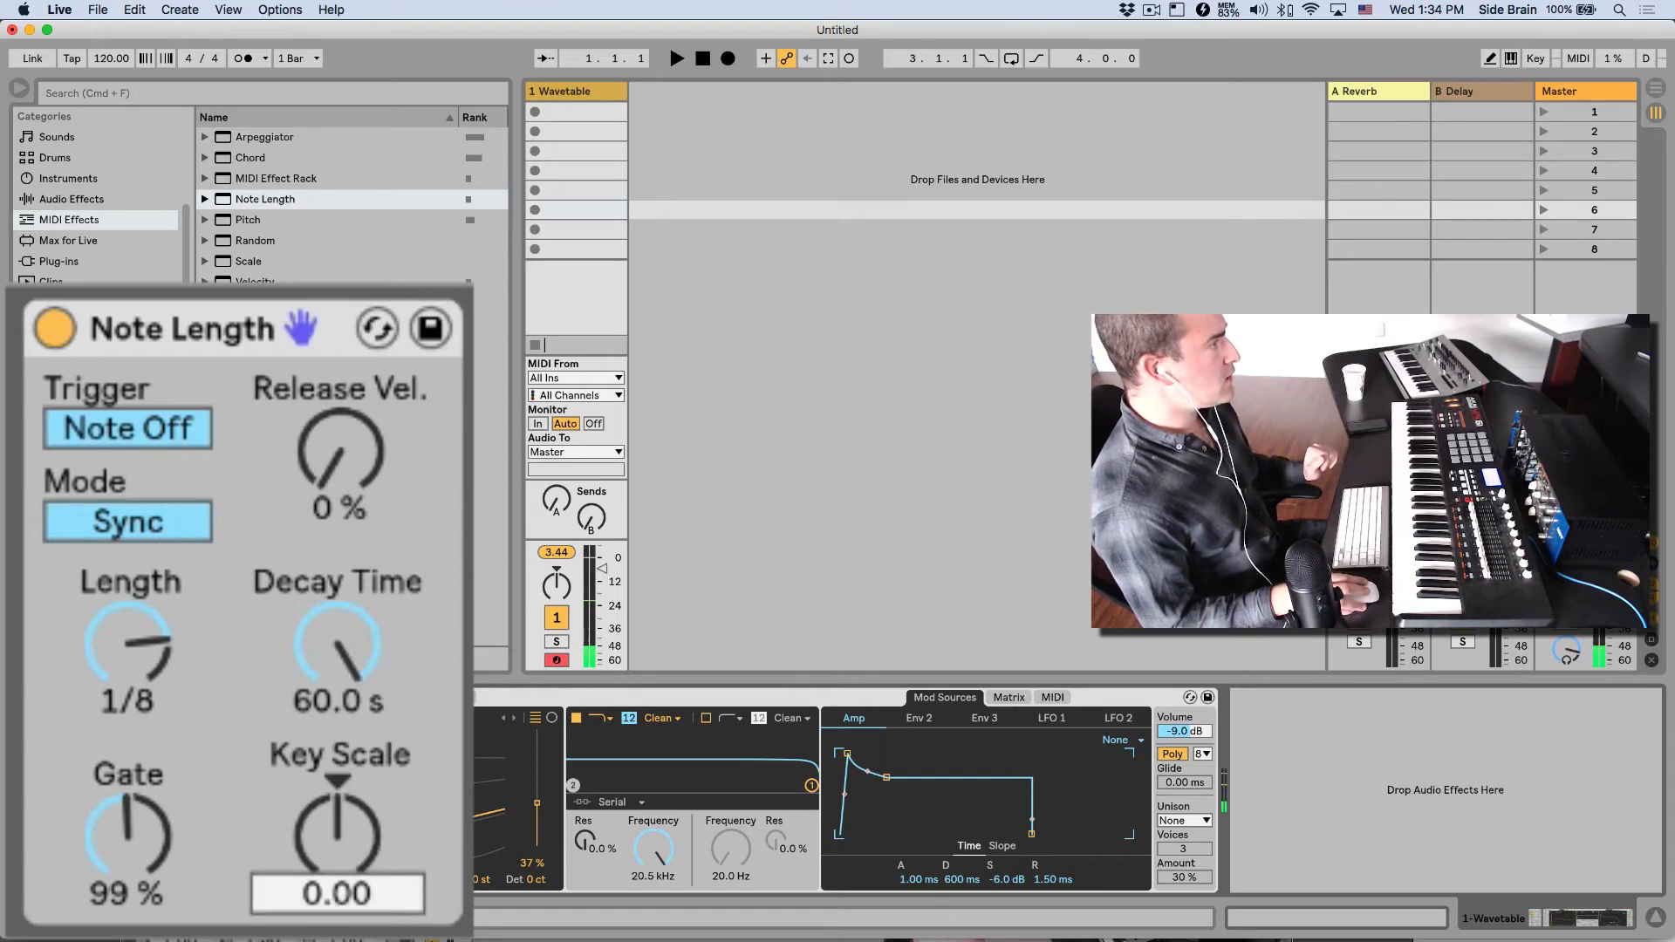
{"action": "type", "text": "1"}
{"action": "key", "text": "Return"}
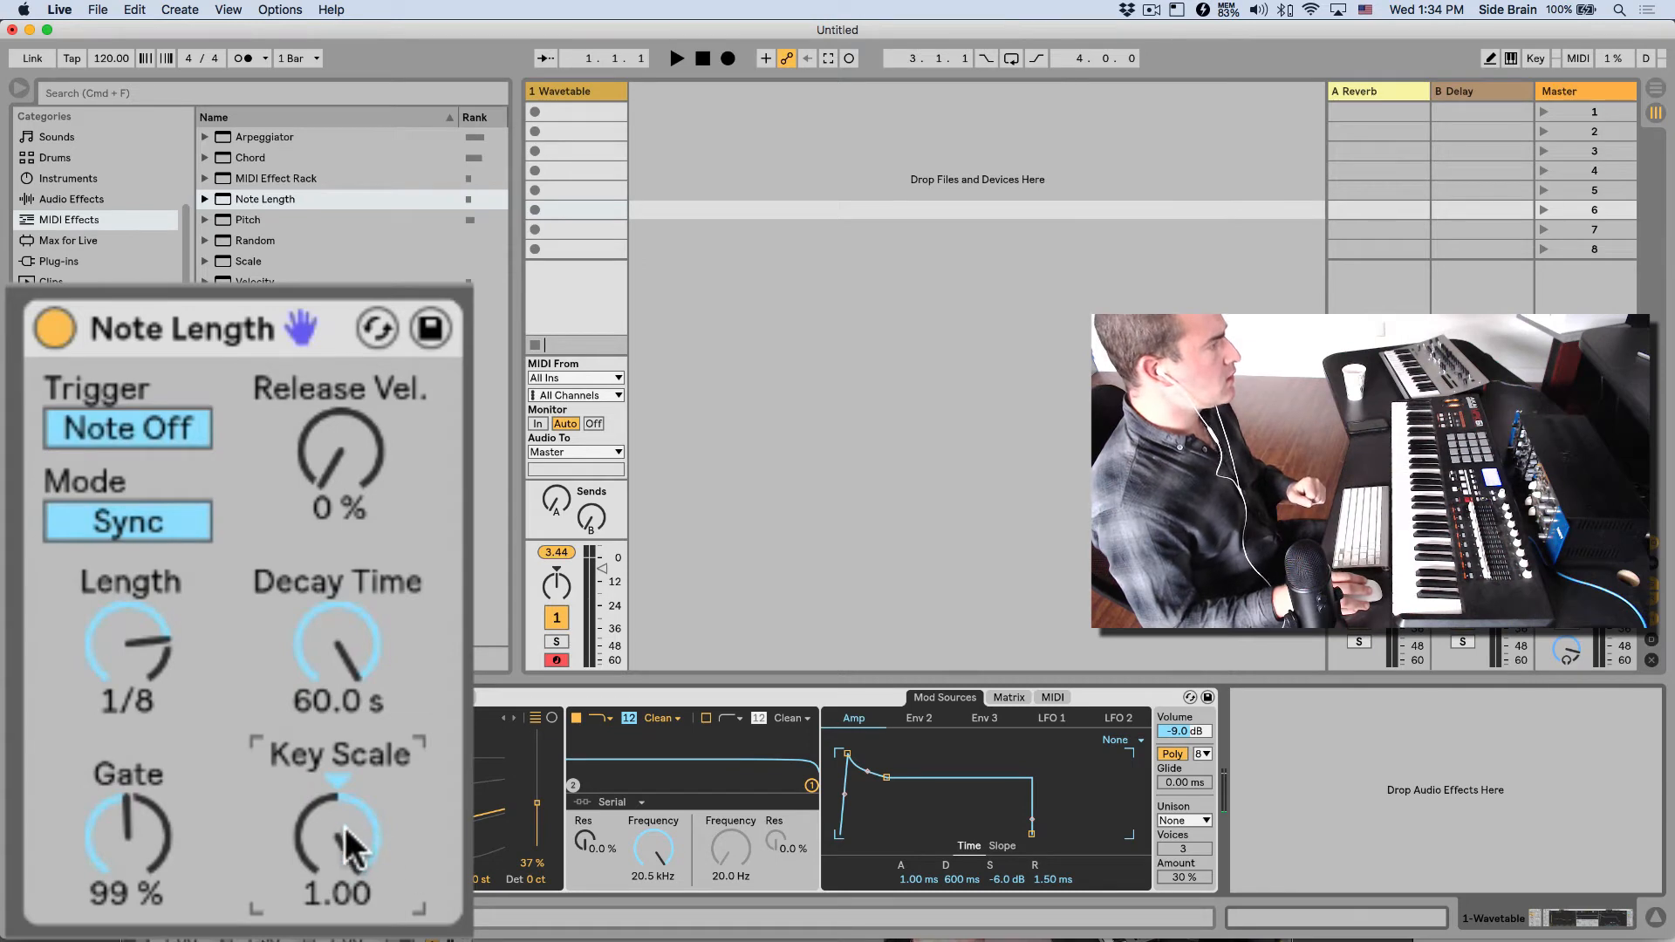
{"action": "left_click_drag", "start_coordinate": [347, 813], "coordinate": [348, 907]}
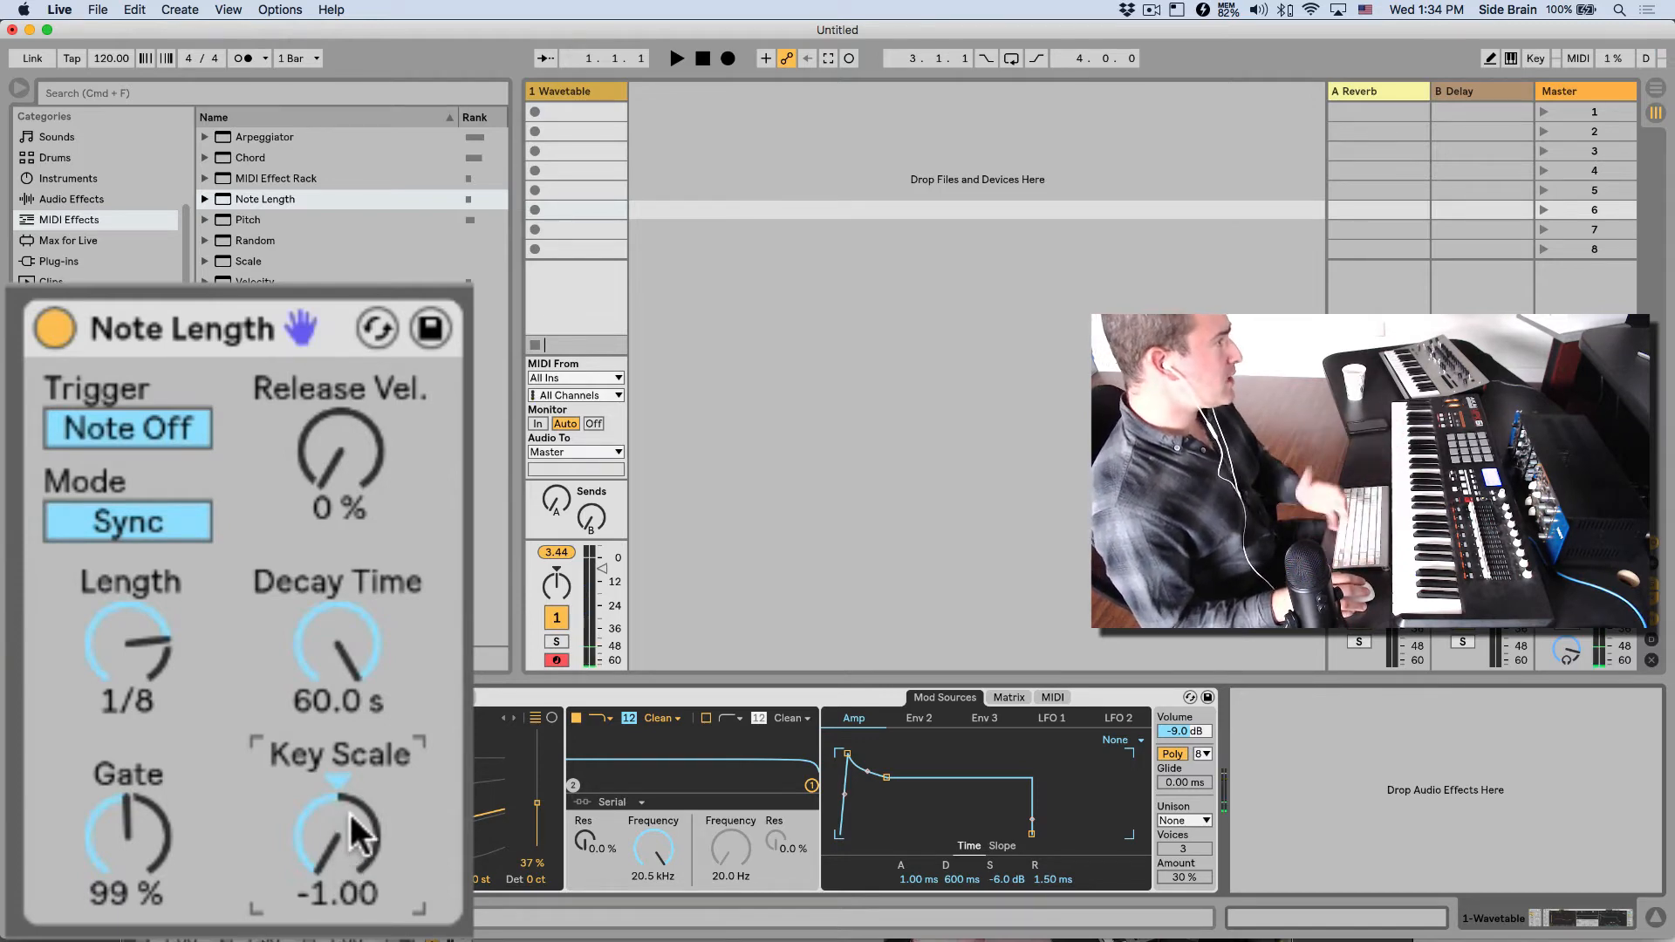
{"action": "key", "text": "Delete"}
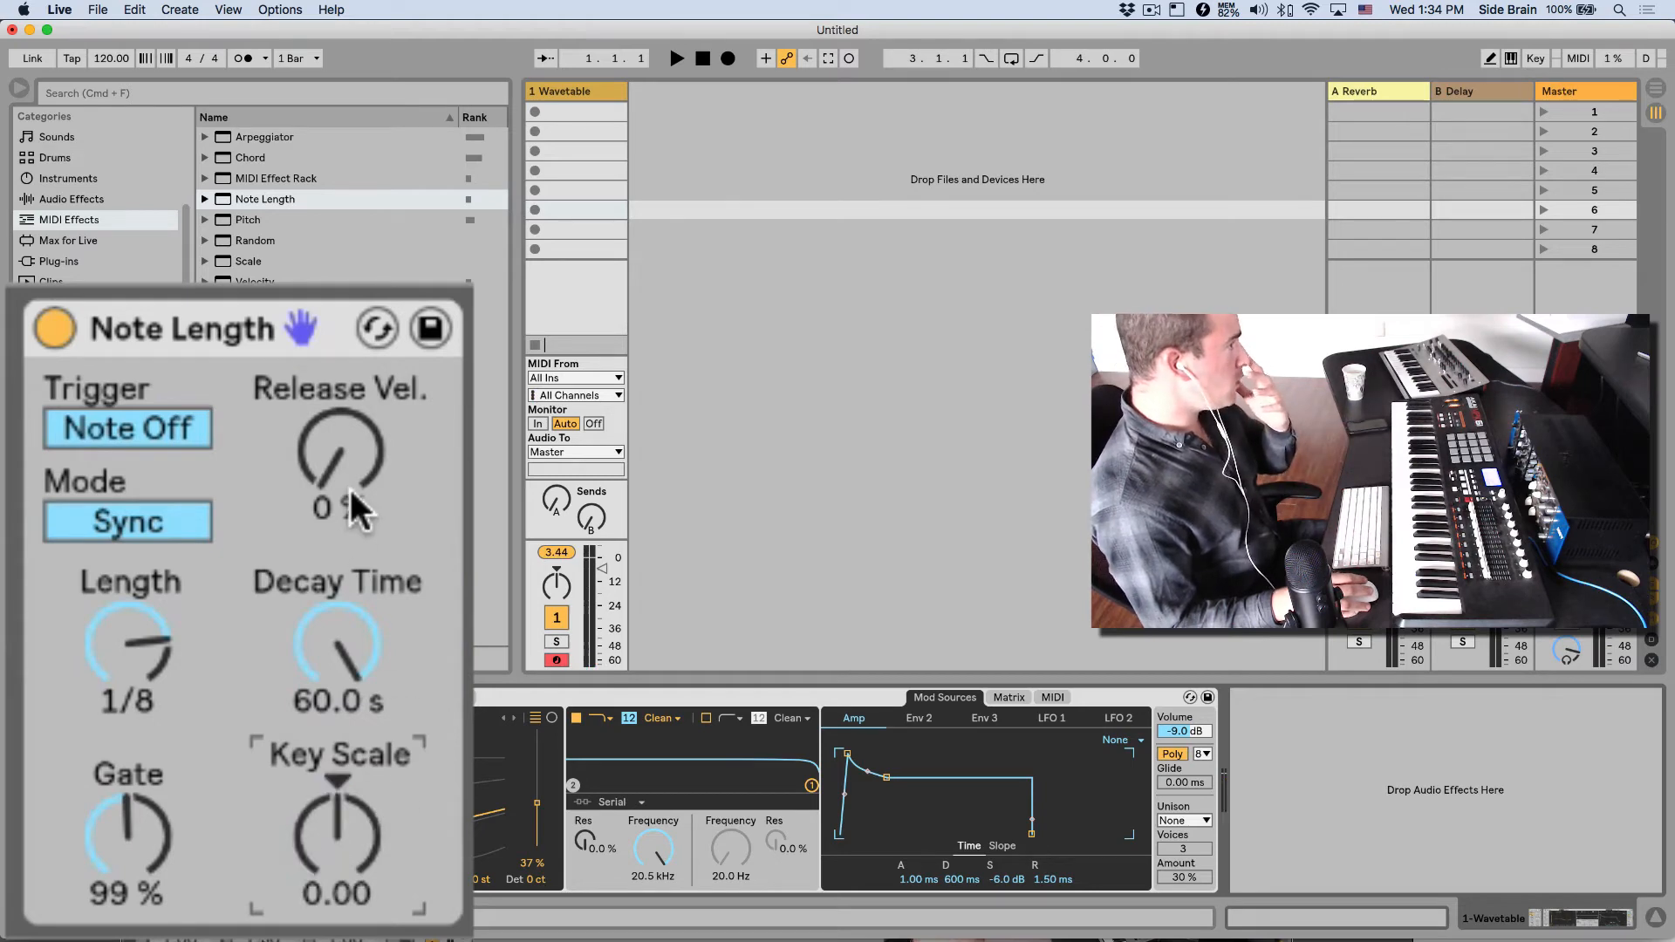
- Delete the Note Length device from the Wavetable track
{"action": "left_click", "coordinate": [202, 335]}
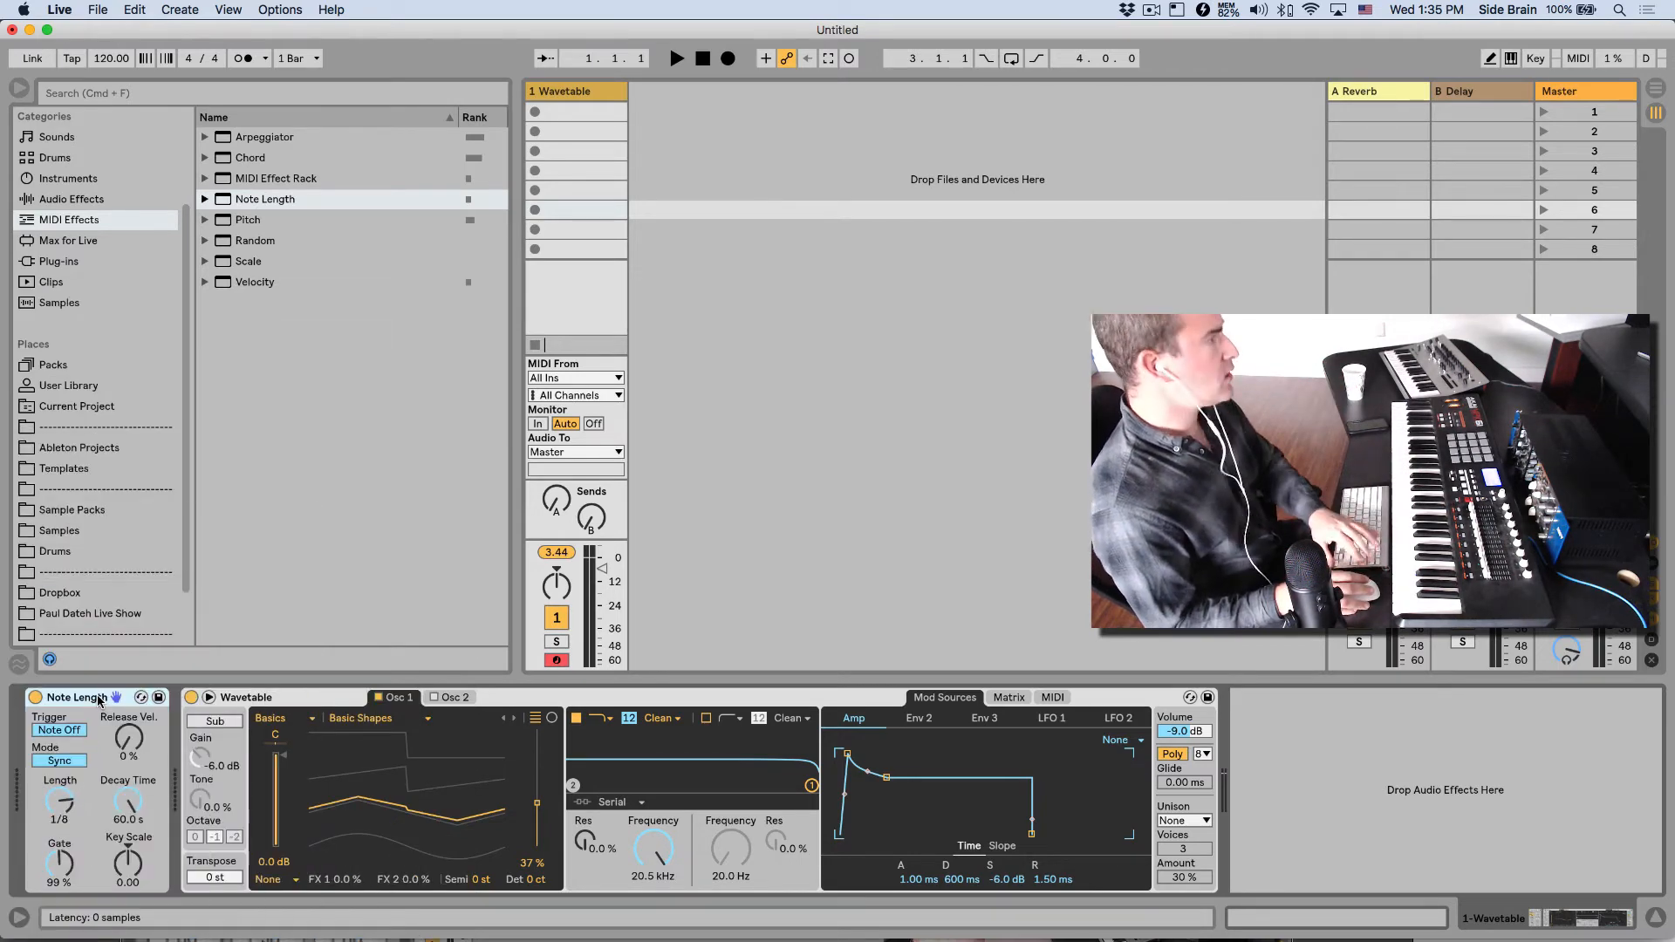
{"action": "key", "text": "Delete"}
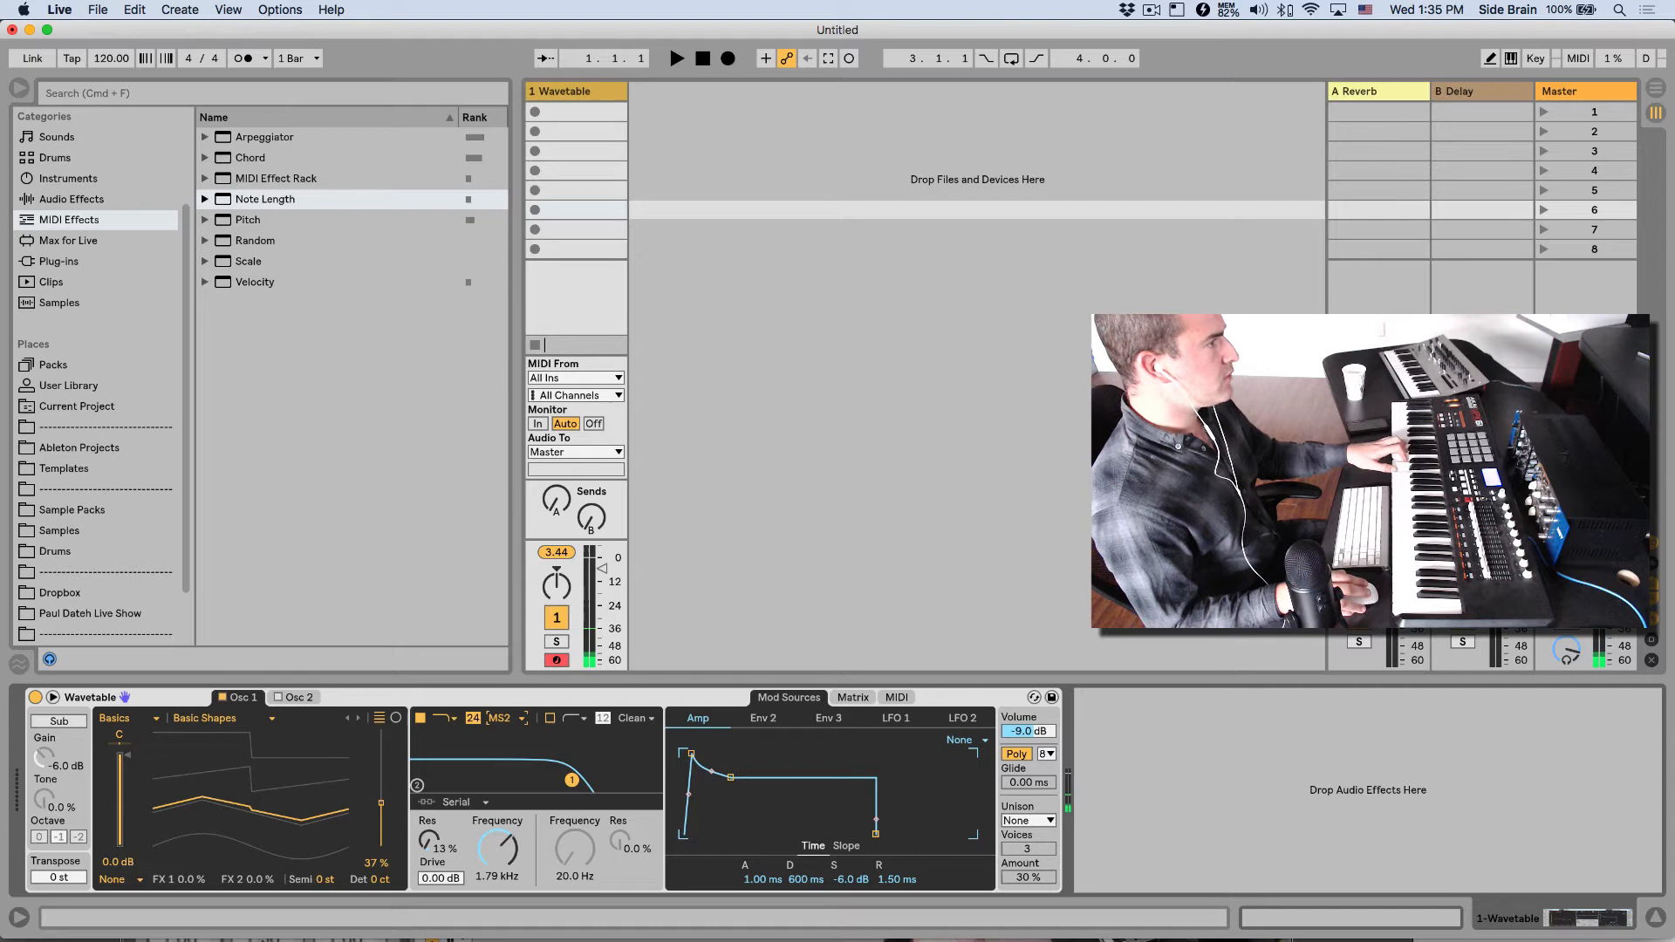
- Give Wavetable 3.00 dB of filter drive and a 309 ms amp release, and lower the track volume to -7.0 dB
{"action": "left_click_drag", "start_coordinate": [440, 879], "coordinate": [440, 848]}
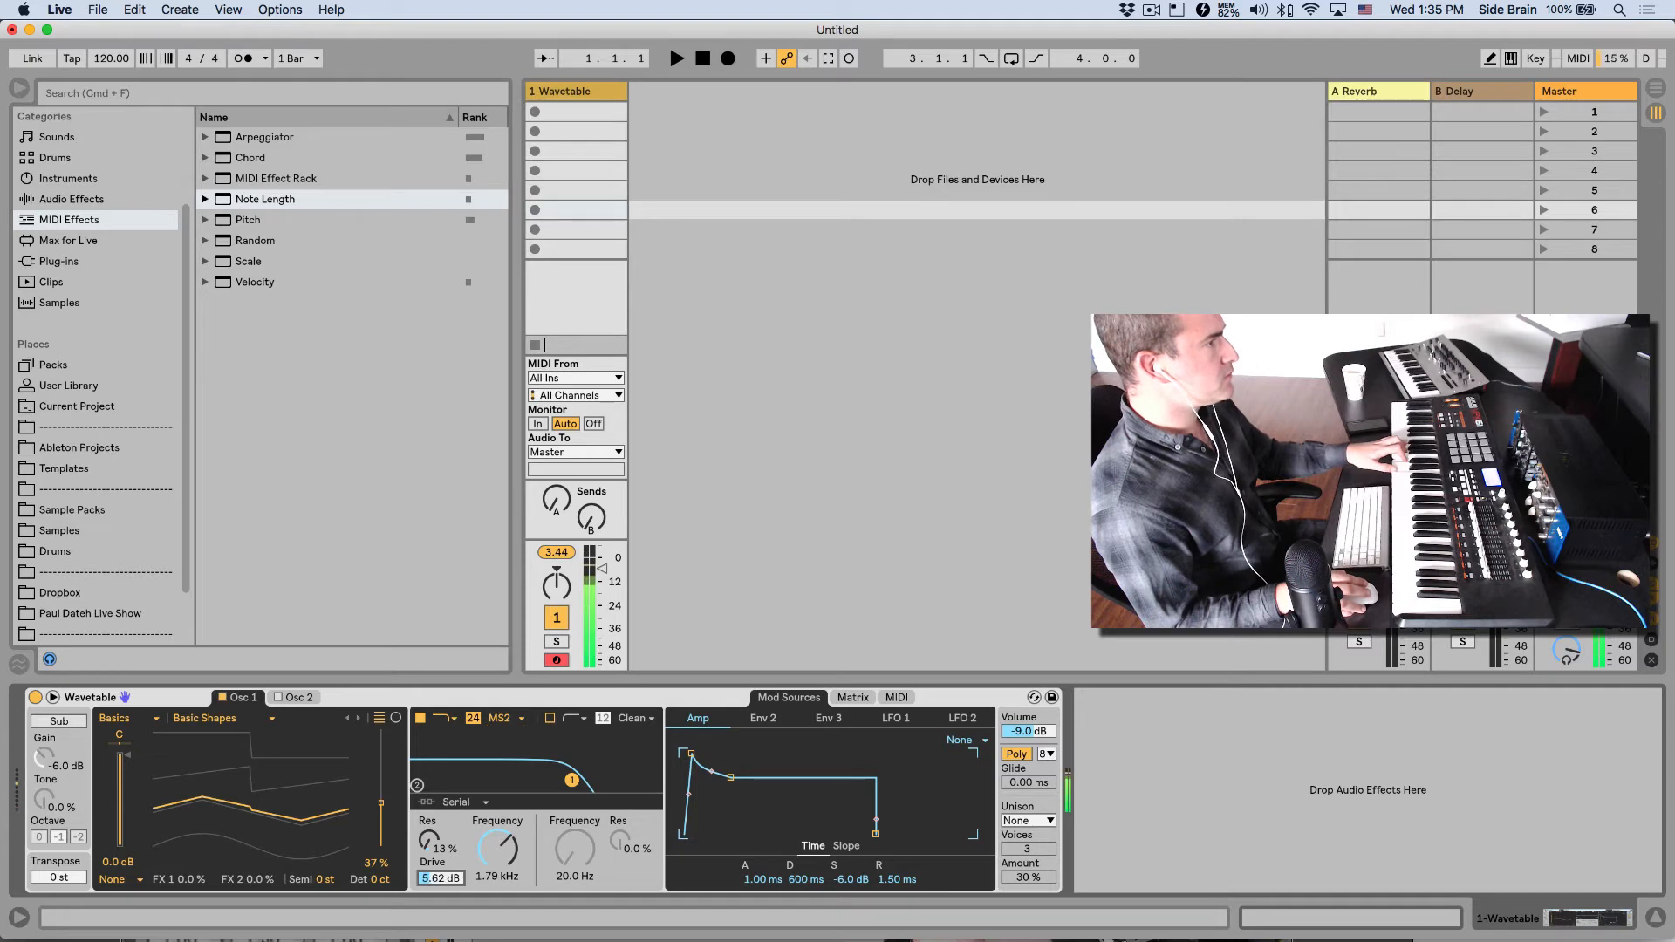
{"action": "left_click_drag", "start_coordinate": [876, 833], "coordinate": [918, 834]}
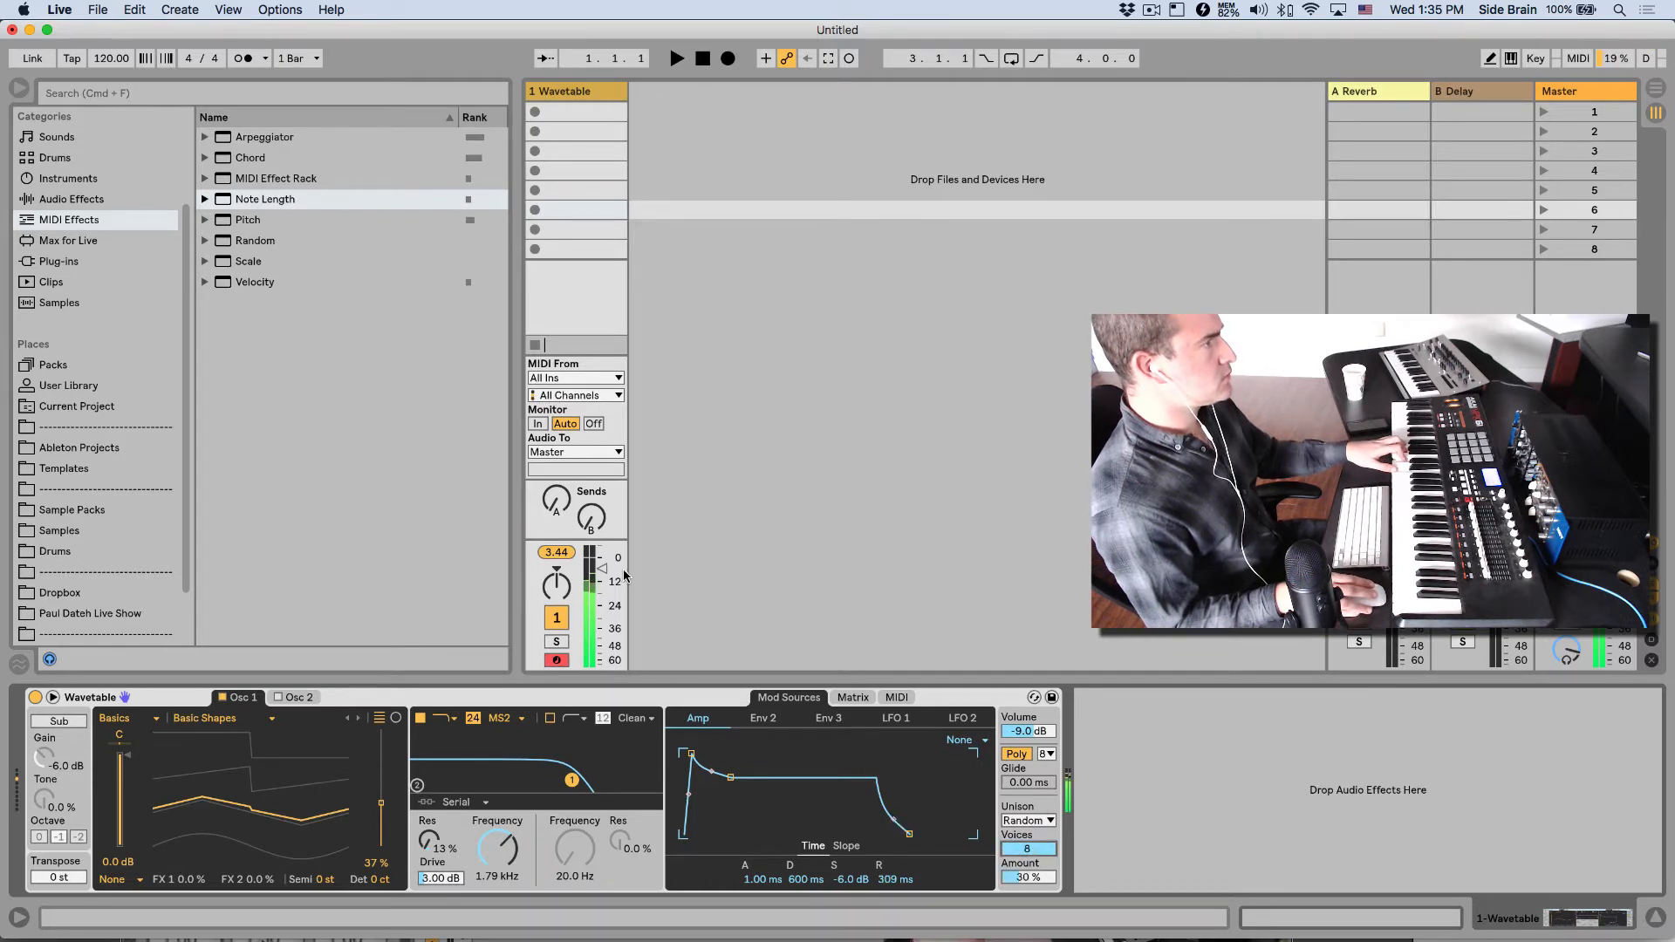
{"action": "left_click_drag", "start_coordinate": [601, 569], "coordinate": [601, 572]}
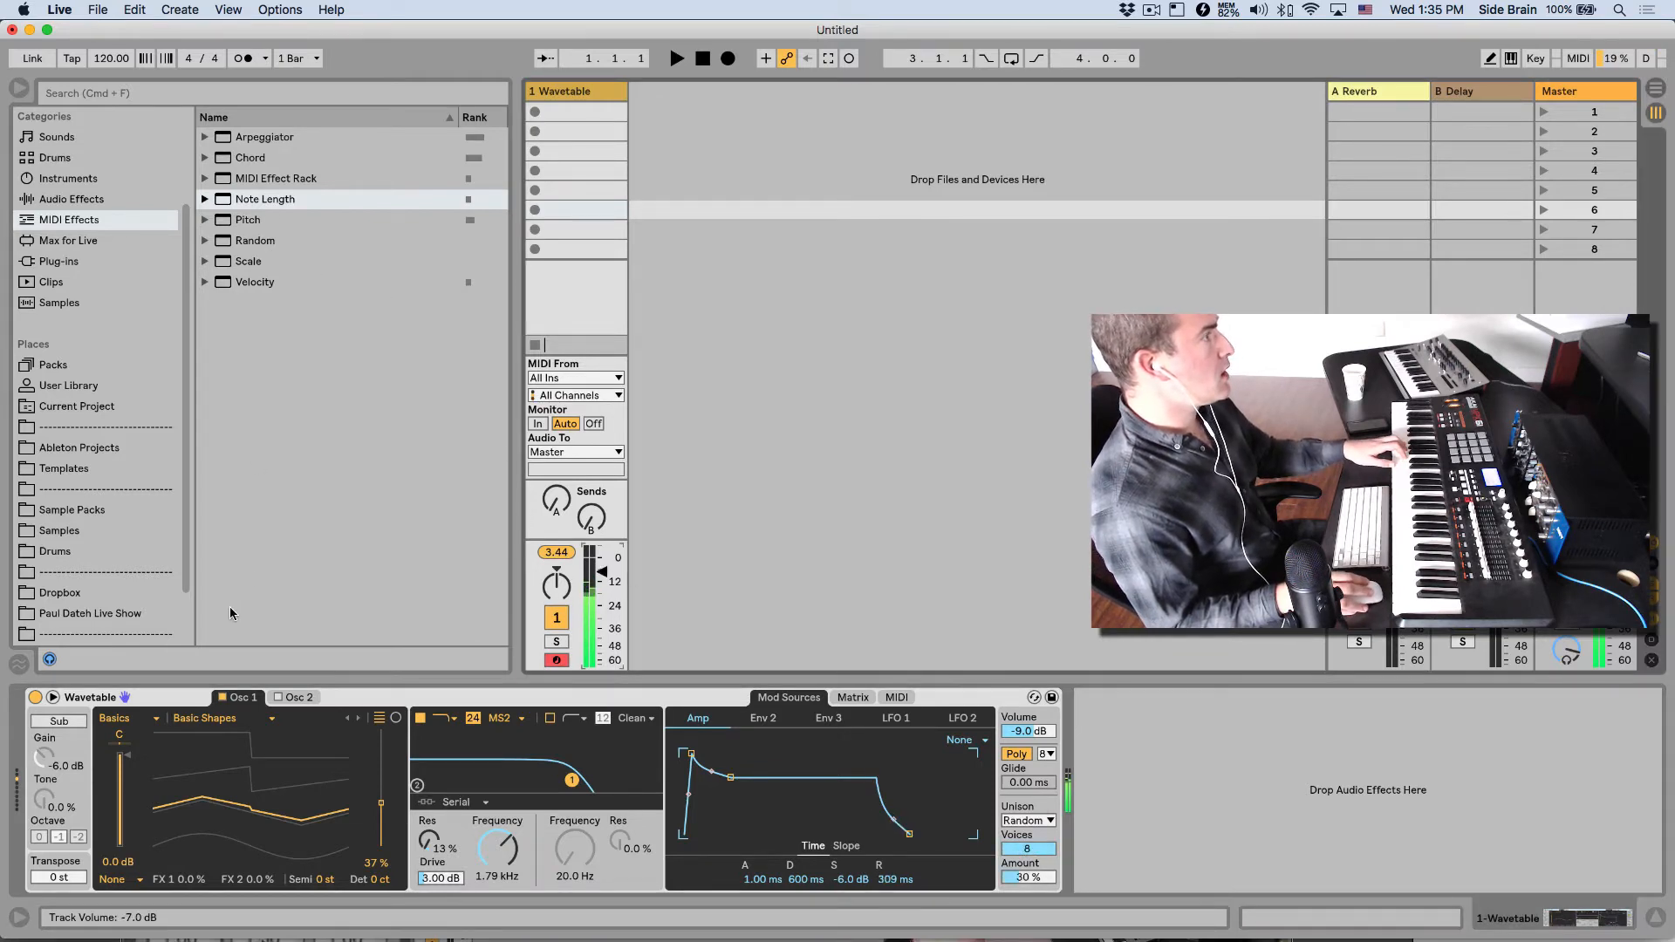
- Group Wavetable into an Instrument Rack and add Note Length as a new chain below the Wavetable chain
{"action": "left_click", "coordinate": [415, 709]}
{"action": "right_click", "coordinate": [418, 703]}
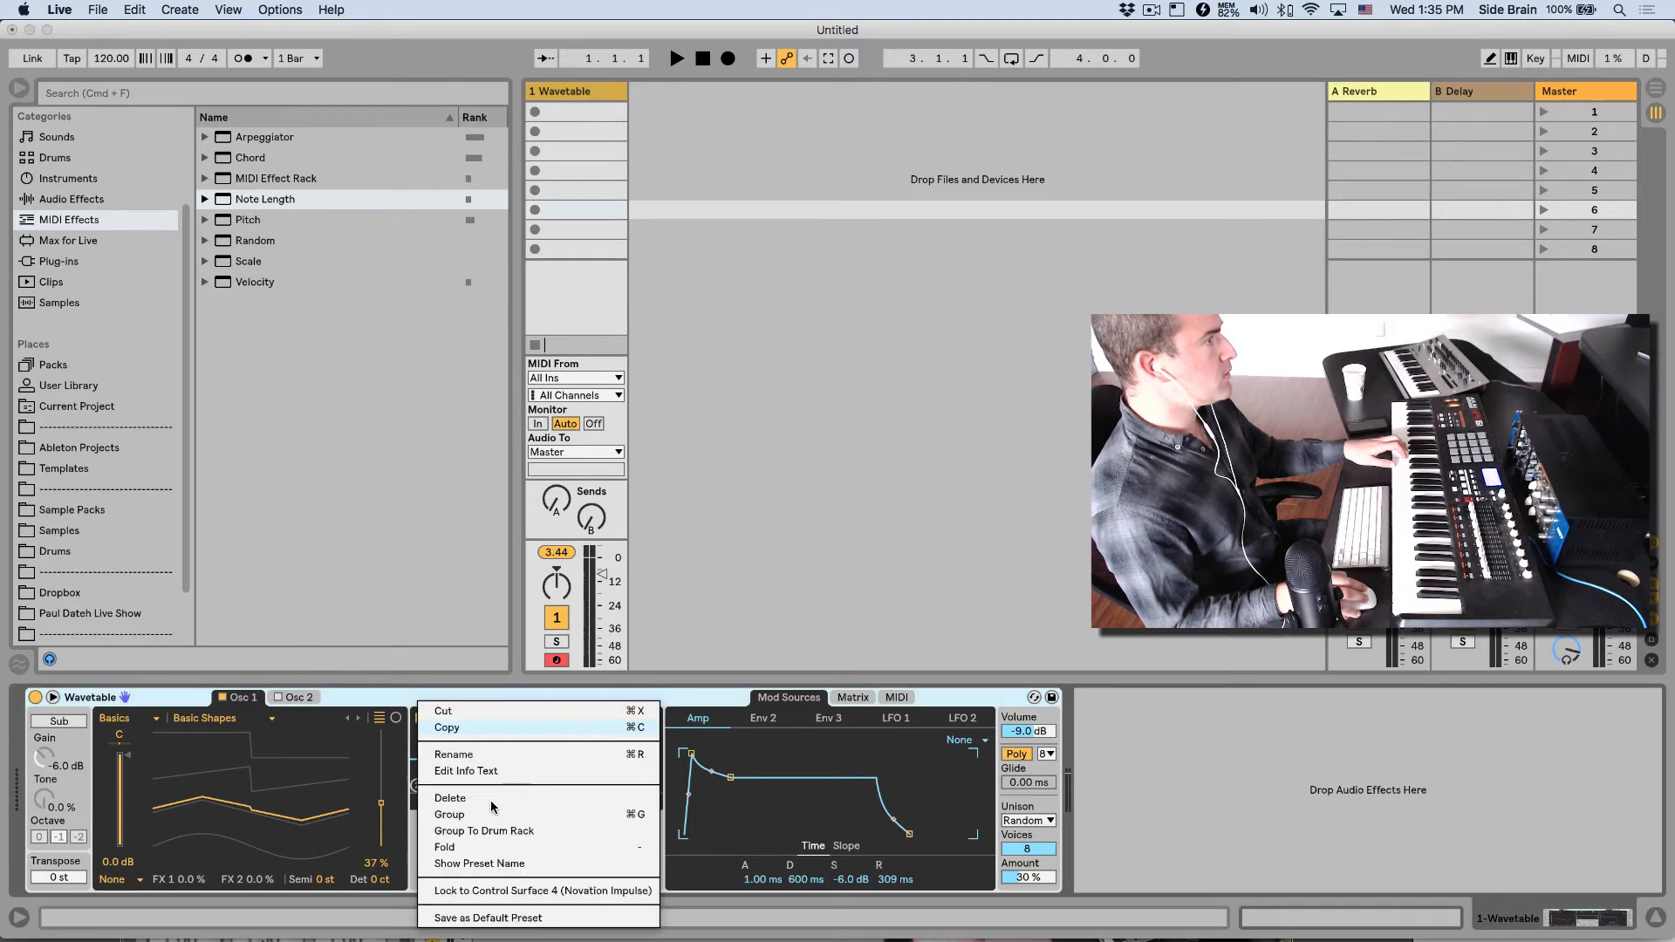
{"action": "key", "text": "super+g"}
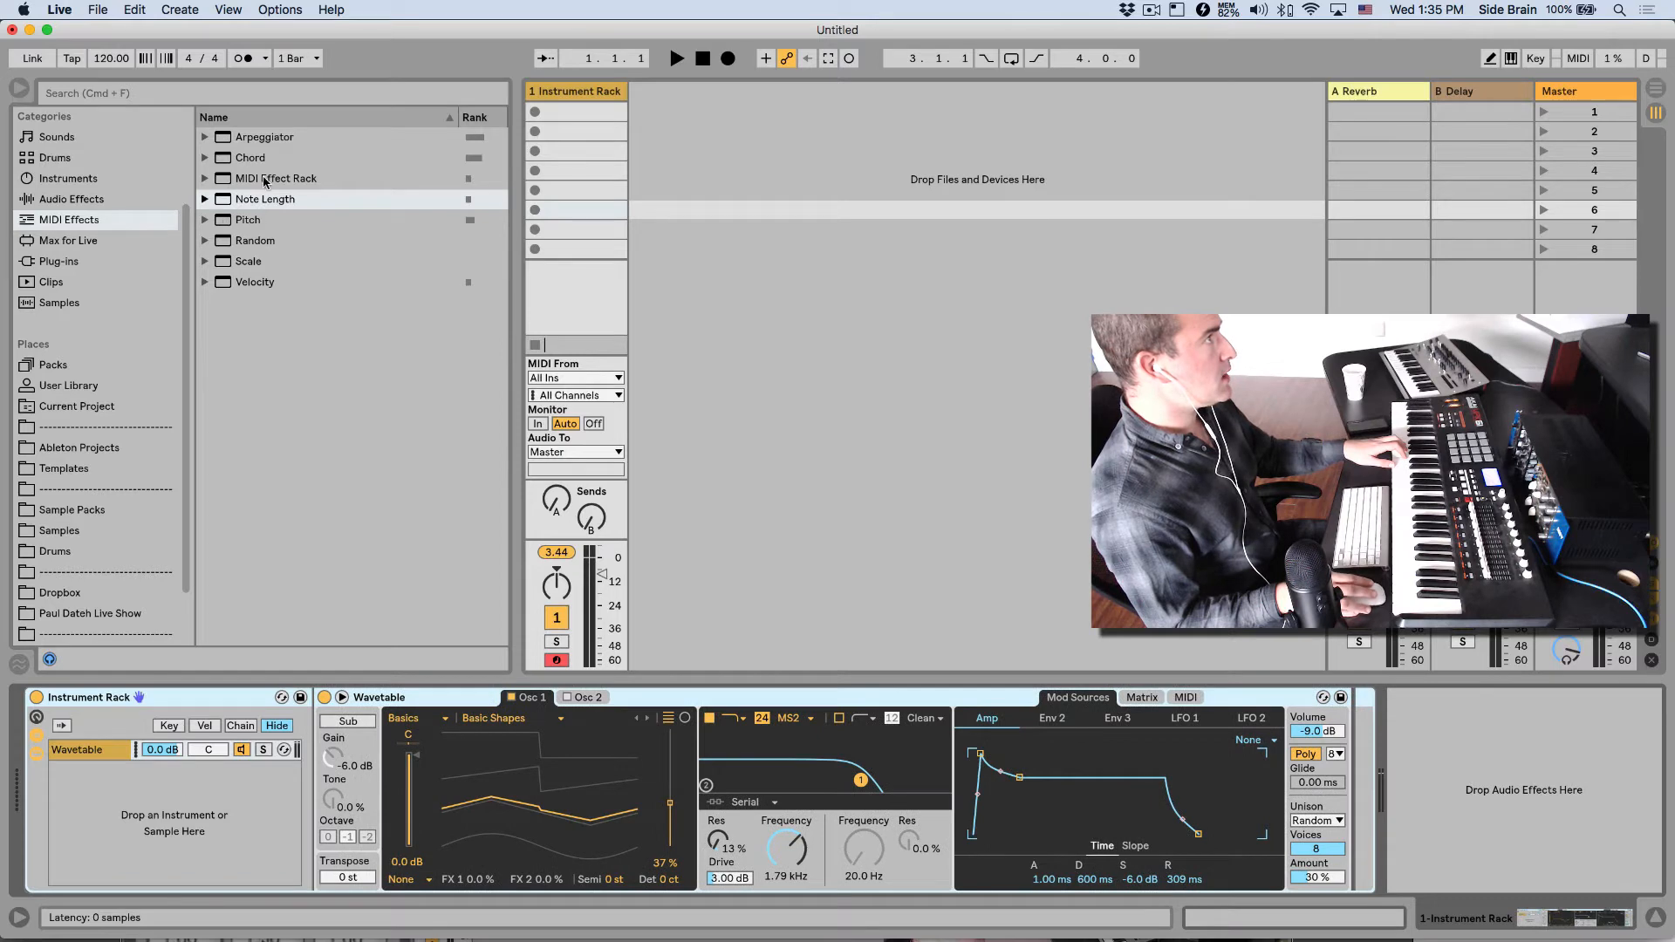
{"action": "left_click_drag", "start_coordinate": [266, 199], "coordinate": [274, 781]}
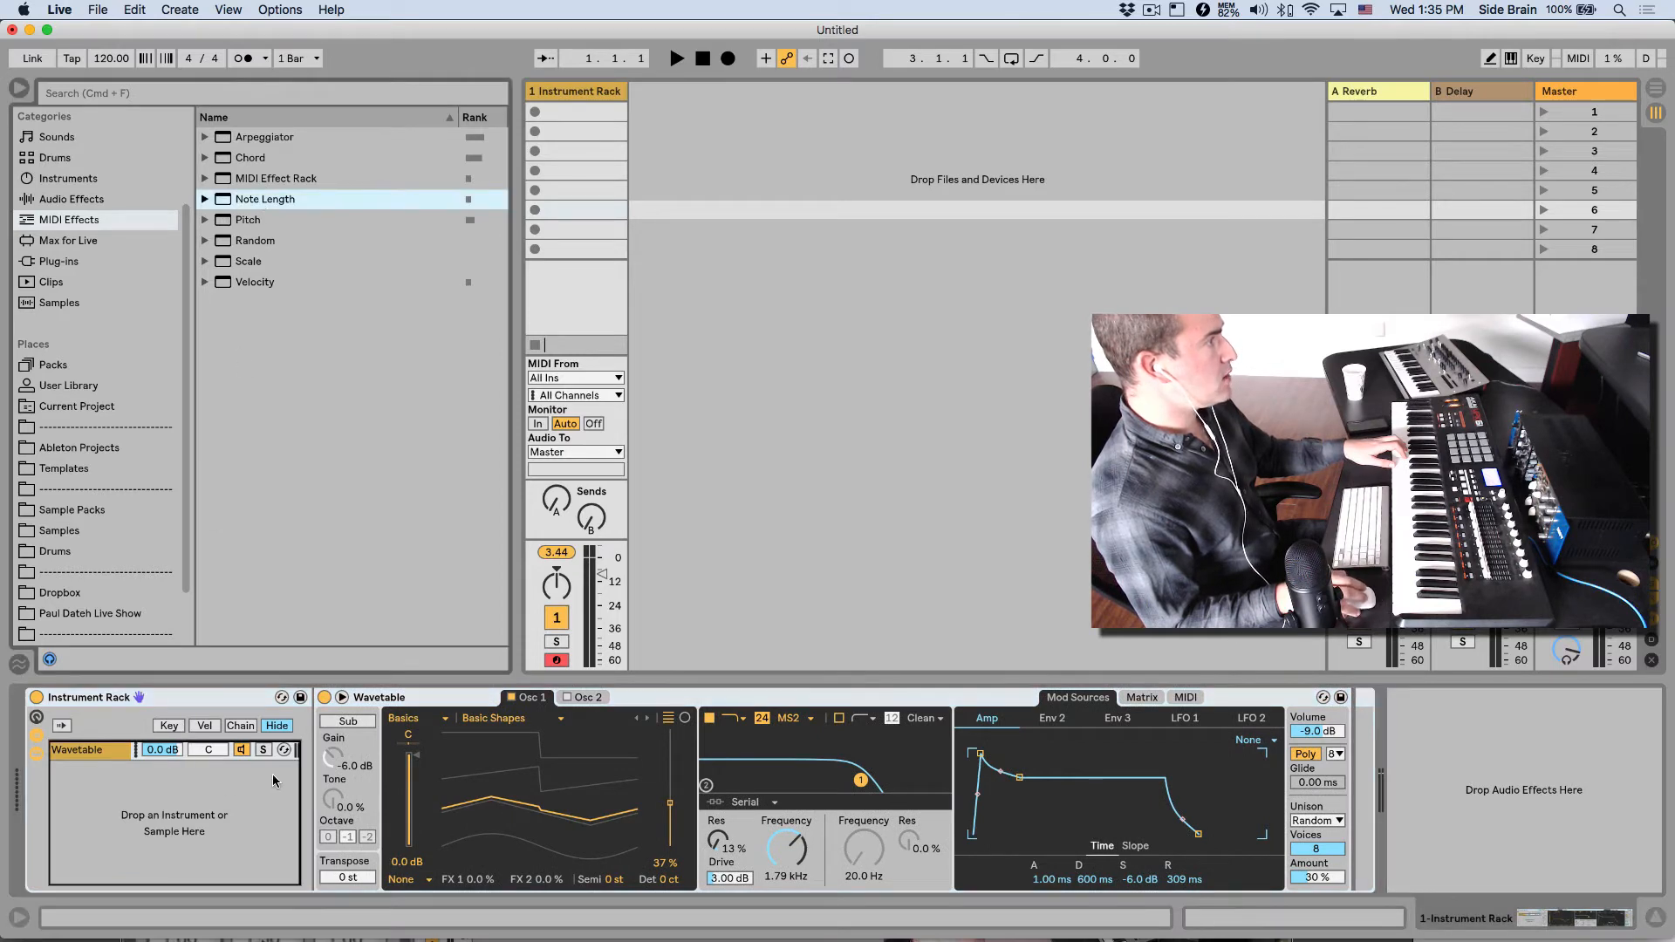
{"action": "left_click_drag", "start_coordinate": [84, 774], "coordinate": [85, 776]}
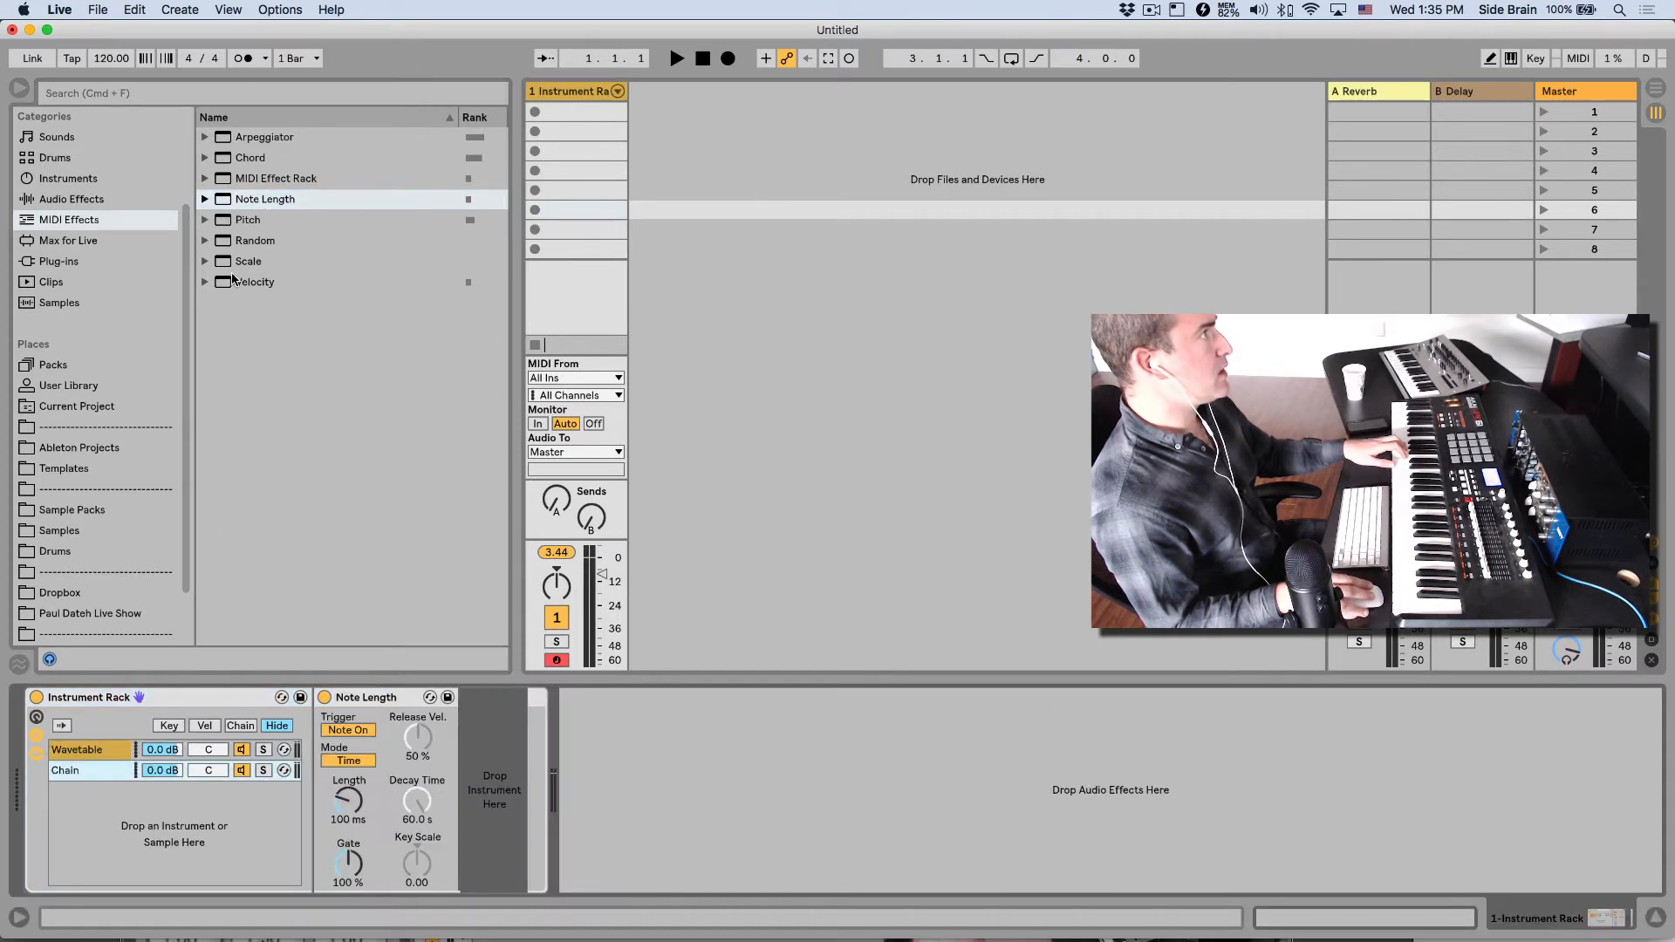
- Browse the user Samples folder to Percussion > Found Sounds and expand Prism House Samples Vol. 1
{"action": "left_click", "coordinate": [59, 530]}
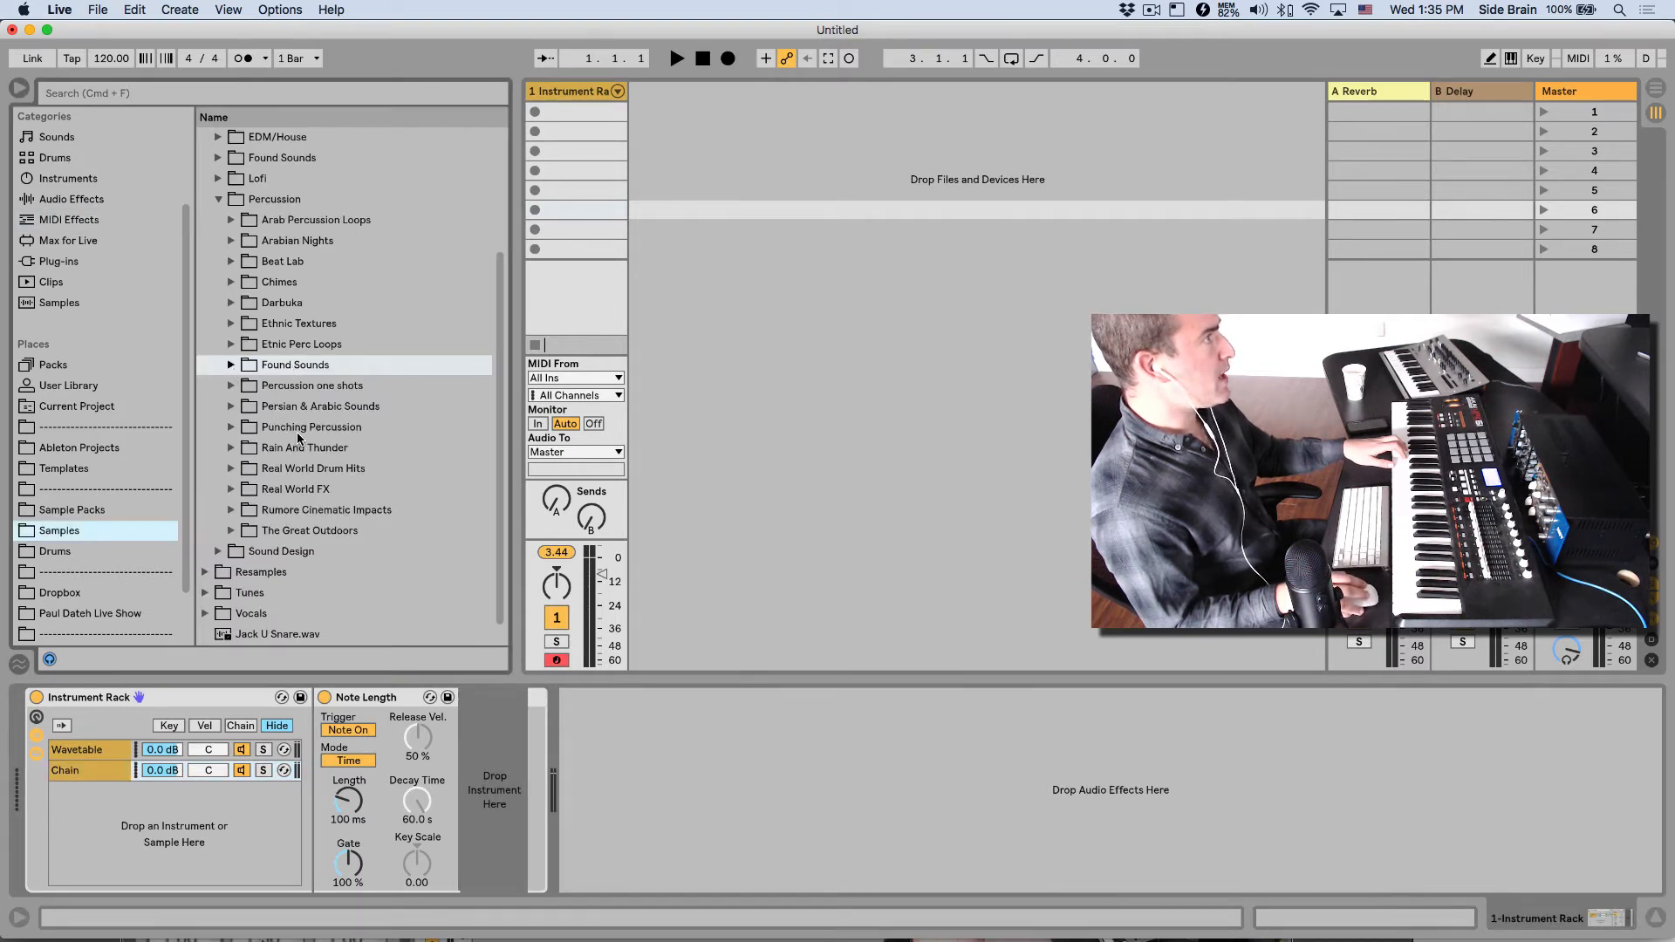
{"action": "left_click", "coordinate": [340, 434]}
{"action": "scroll", "coordinate": [371, 410], "scroll_direction": "down", "scroll_amount": 5}
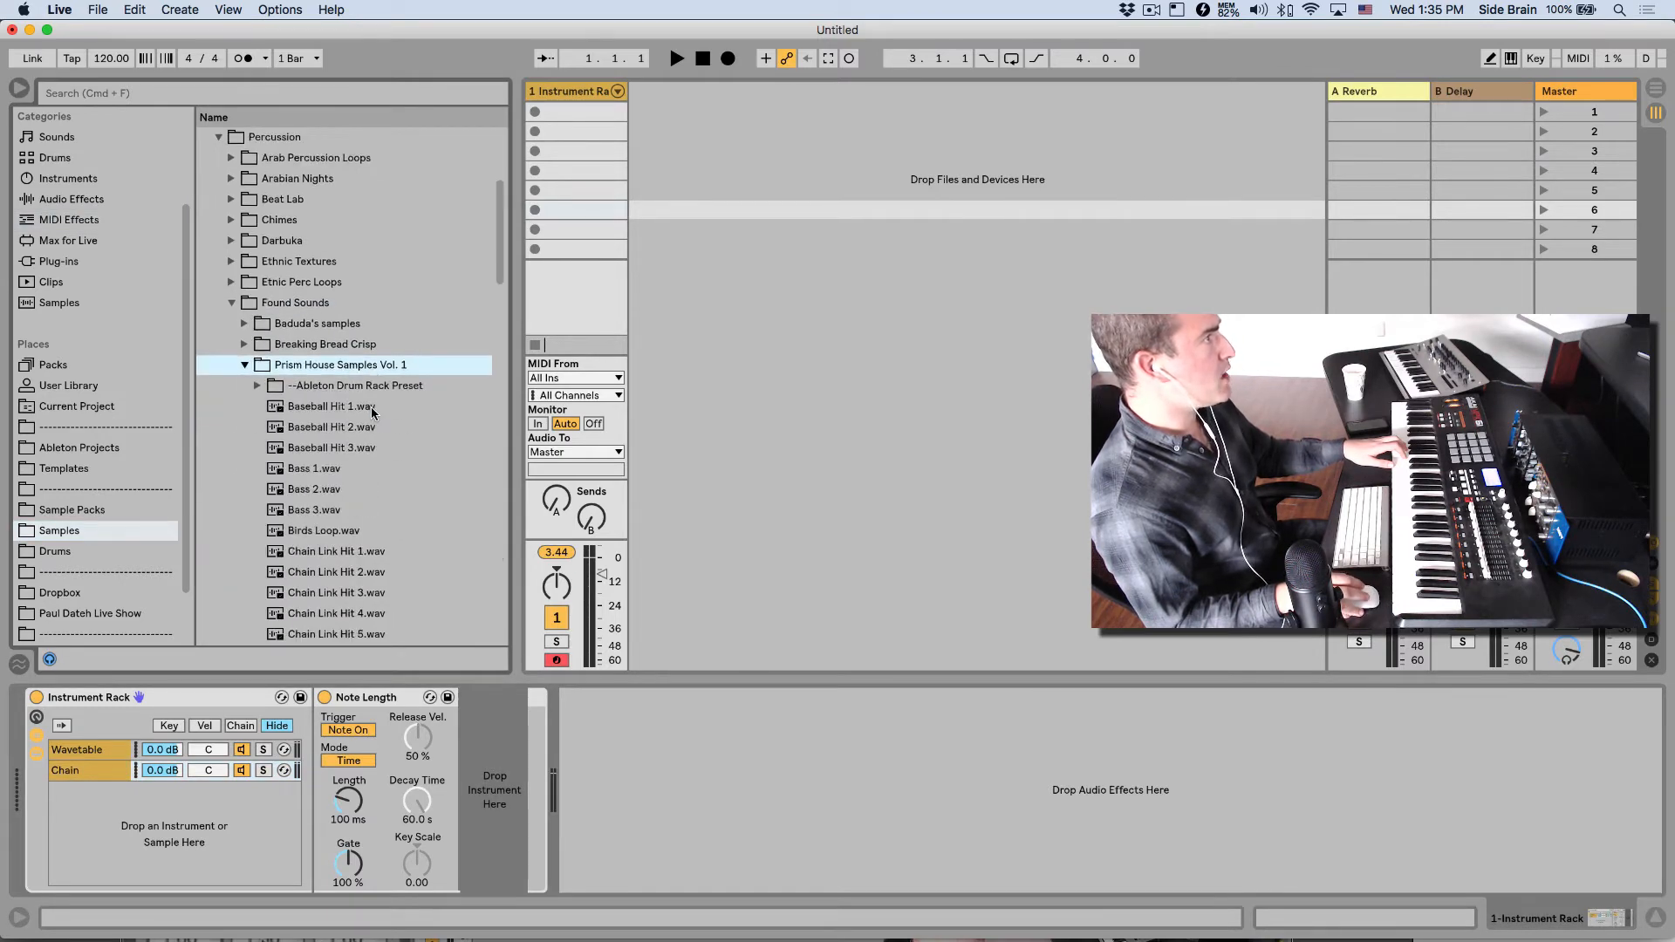
- Audition Prism House samples such as Chain Link Hit 4, Fan Loop, Footstep Loop and Nature Snares 2 and 4 for the sample chain
{"action": "left_click", "coordinate": [335, 465]}
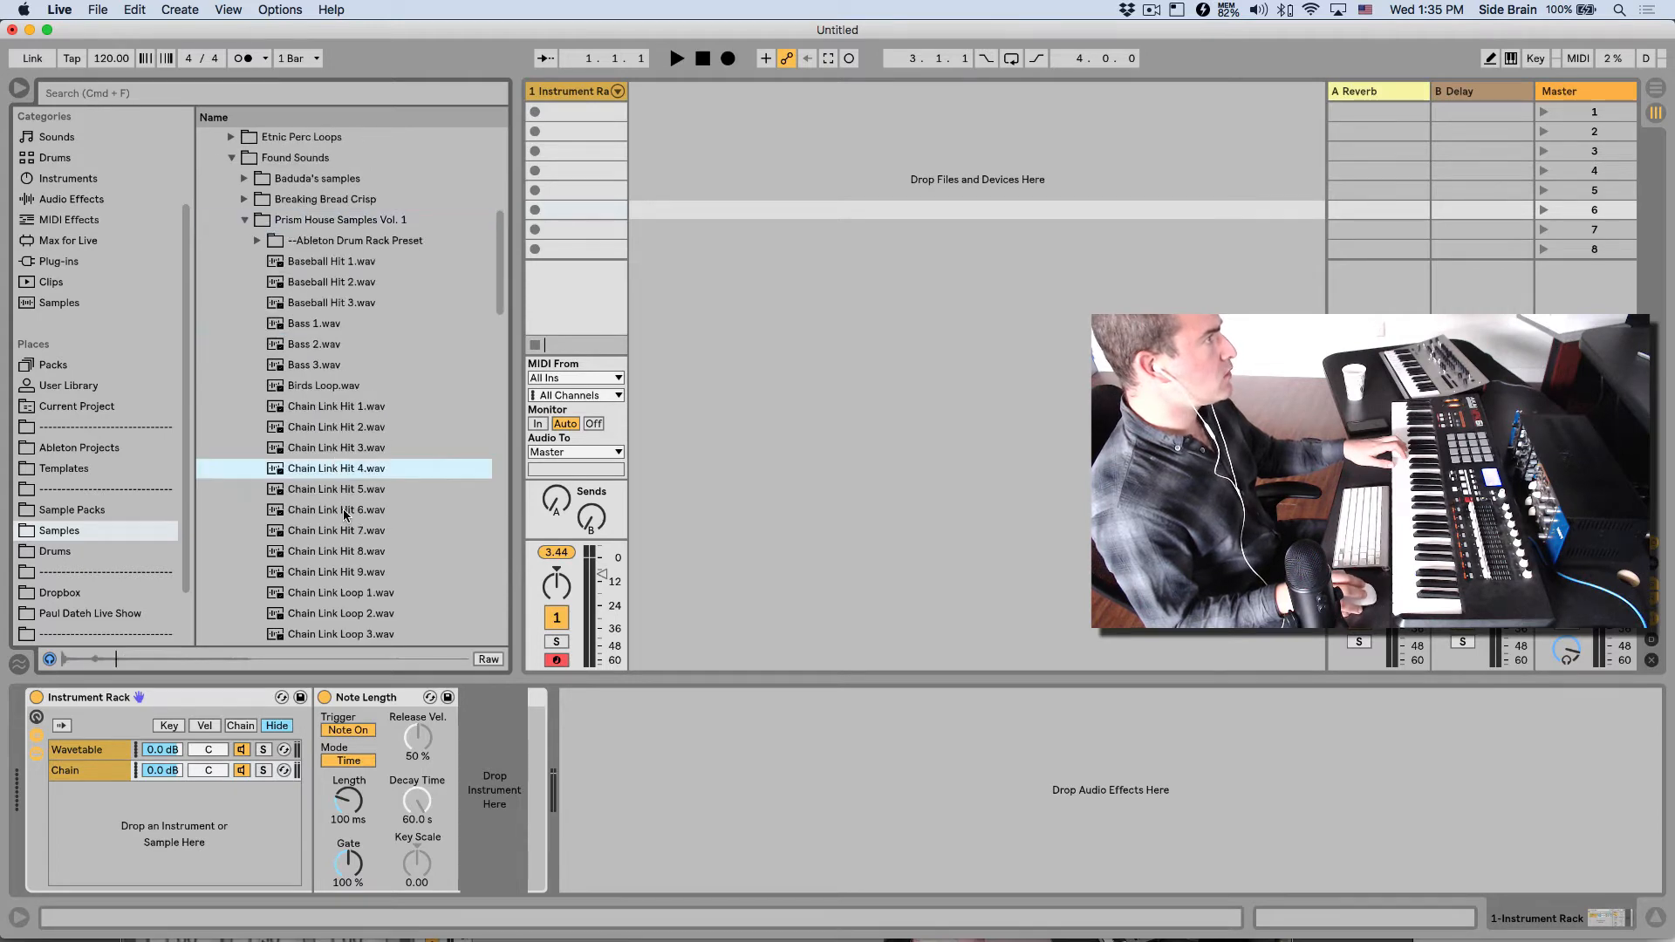
{"action": "left_click", "coordinate": [345, 510]}
{"action": "scroll", "coordinate": [371, 476], "scroll_direction": "down", "scroll_amount": 3}
{"action": "scroll", "coordinate": [353, 453], "scroll_direction": "down", "scroll_amount": 4}
{"action": "left_click", "coordinate": [353, 449]}
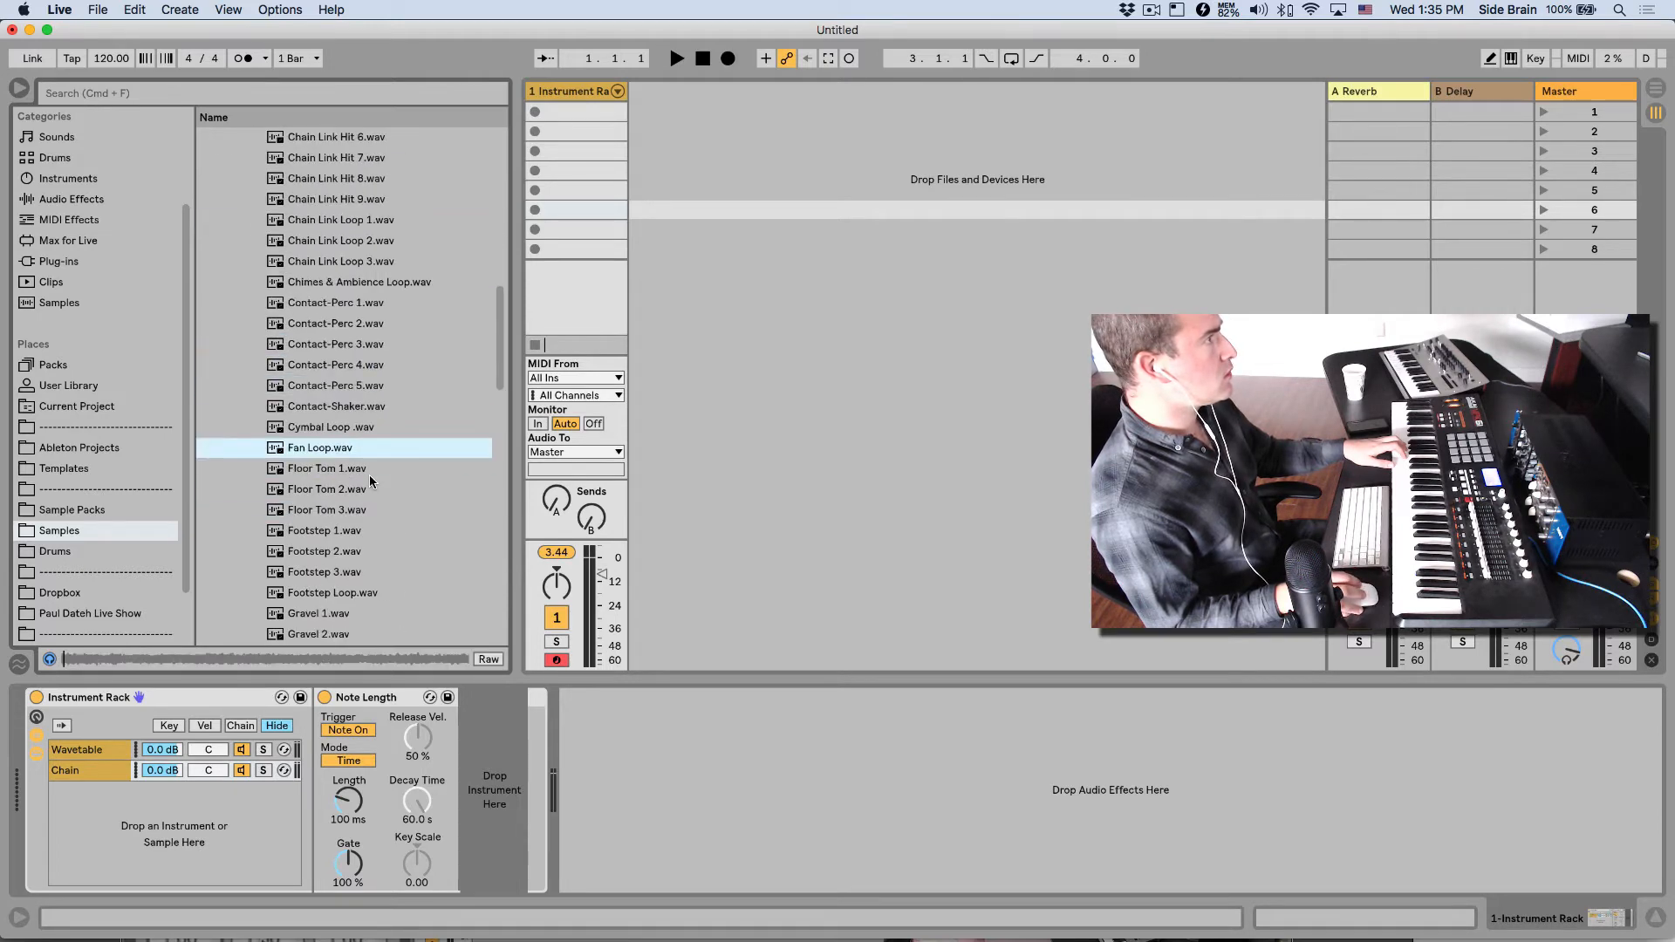
{"action": "left_click", "coordinate": [362, 469]}
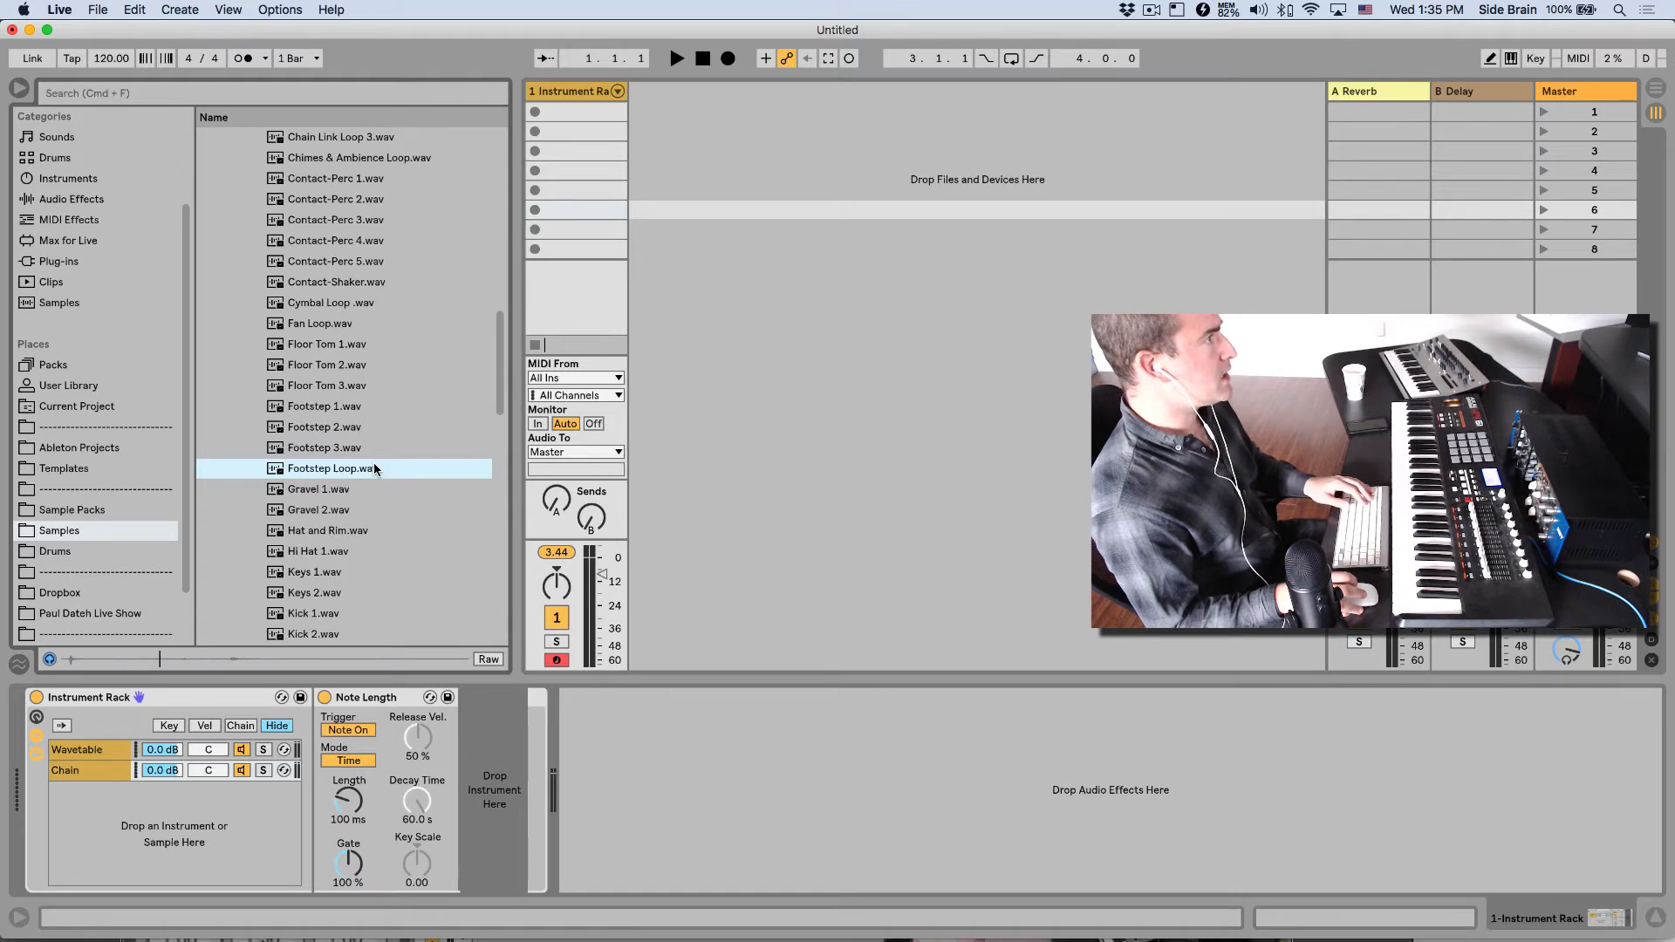
{"action": "scroll", "coordinate": [404, 477], "scroll_direction": "down", "scroll_amount": 8}
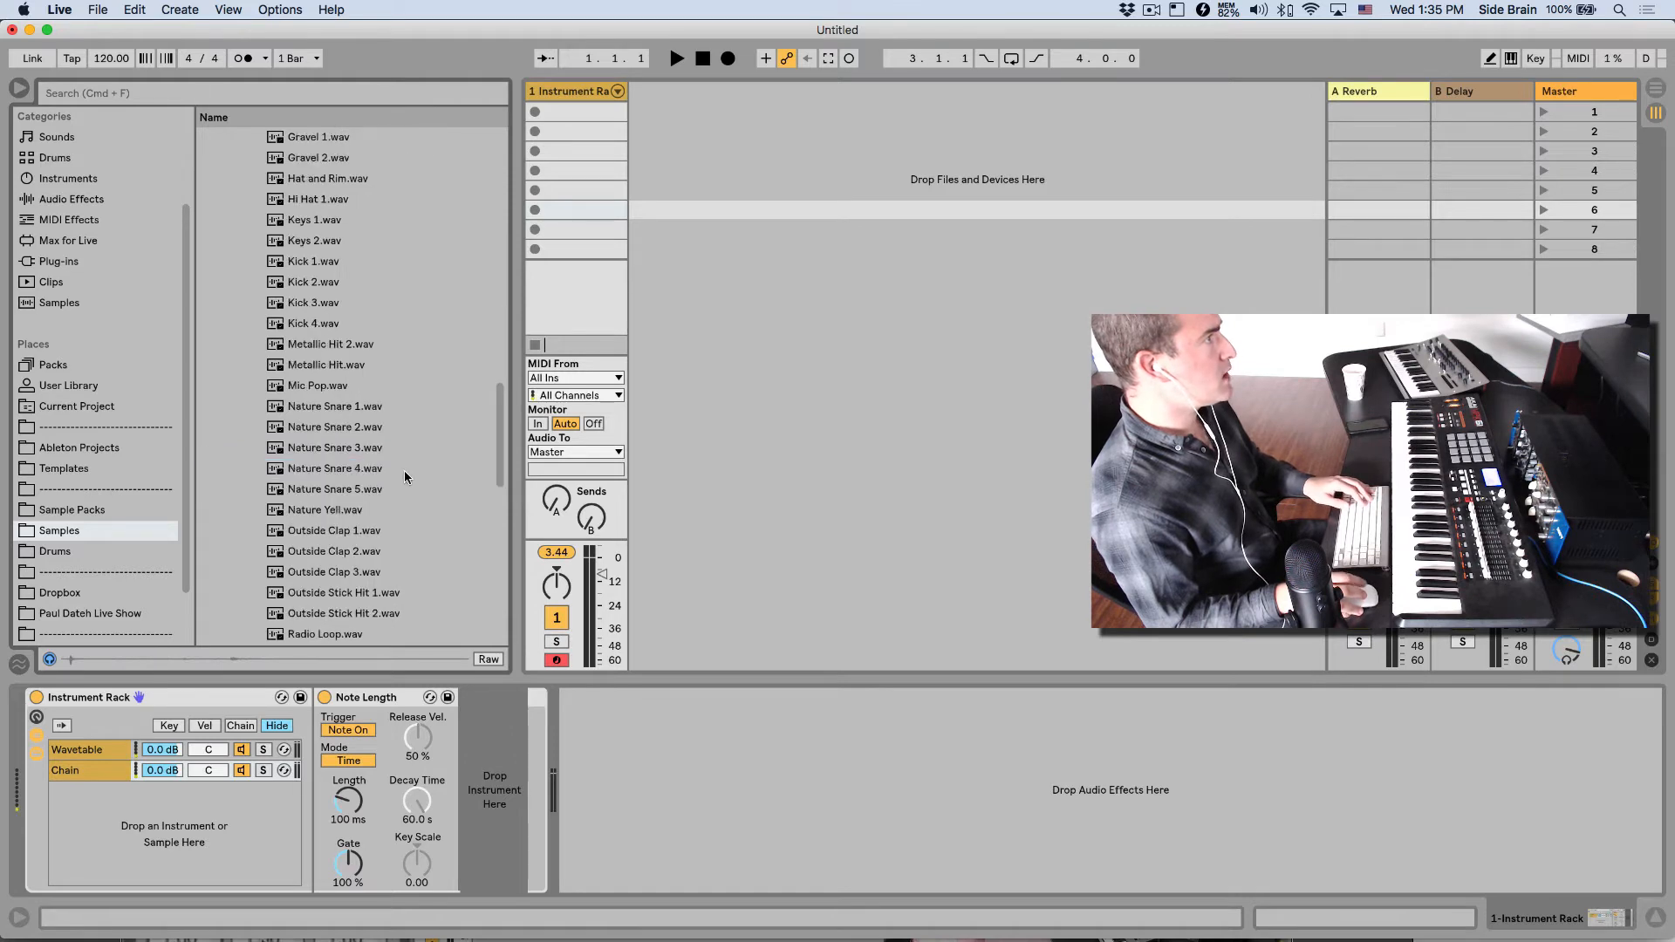
{"action": "left_click", "coordinate": [361, 488]}
{"action": "left_click", "coordinate": [347, 426]}
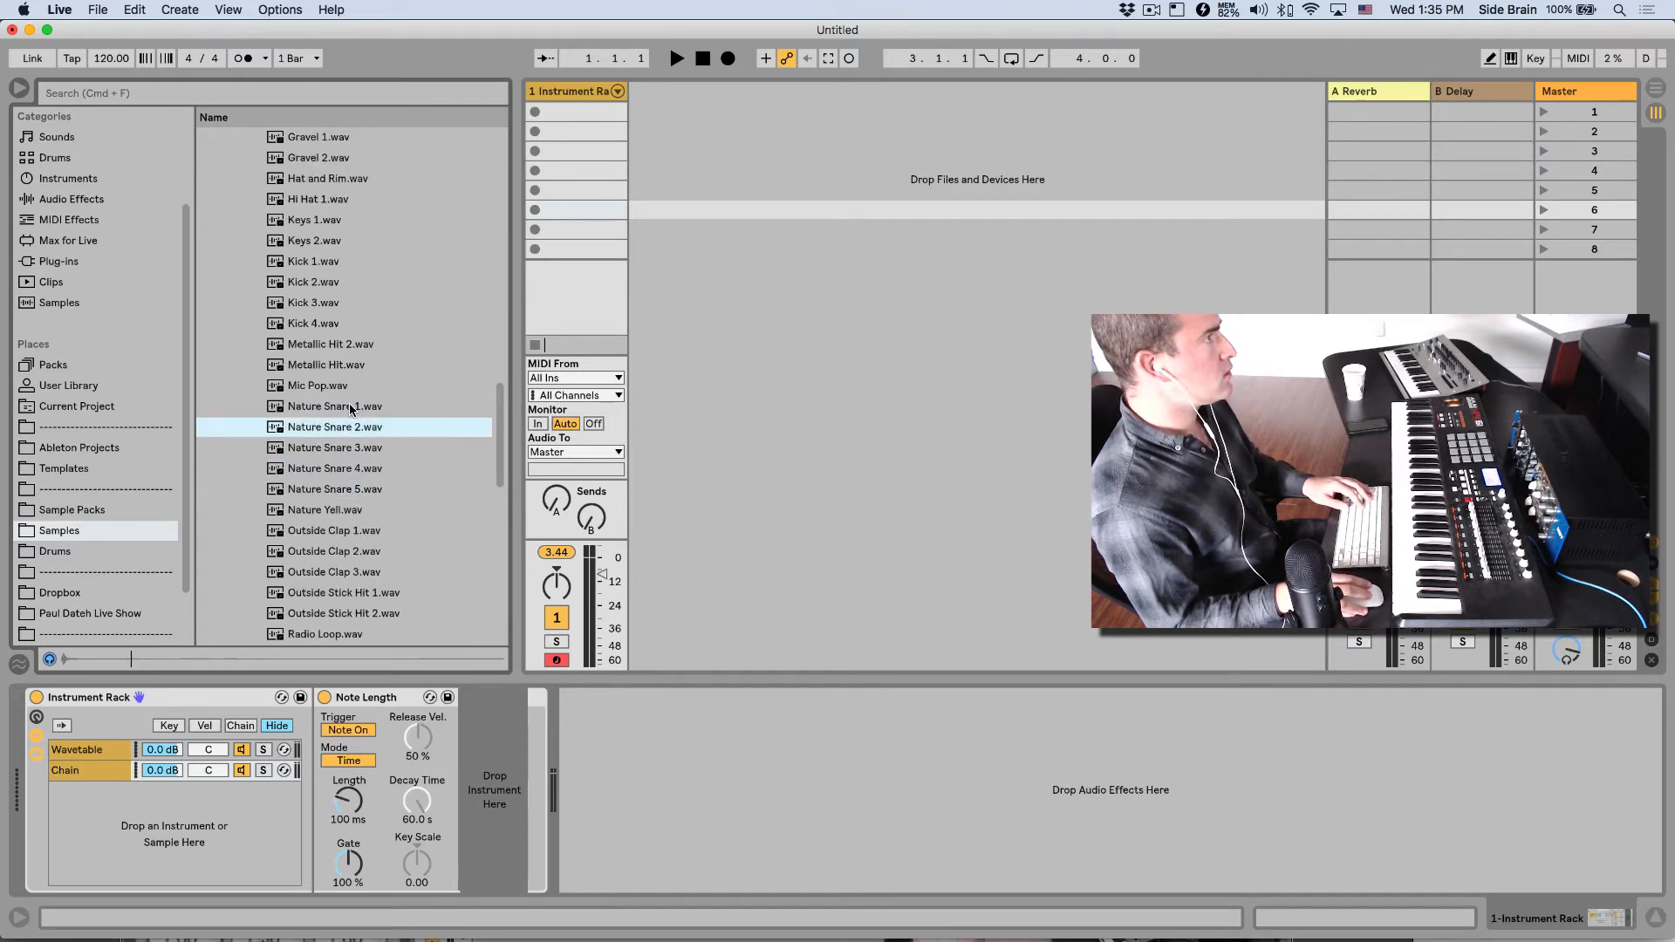
{"action": "left_click", "coordinate": [344, 468]}
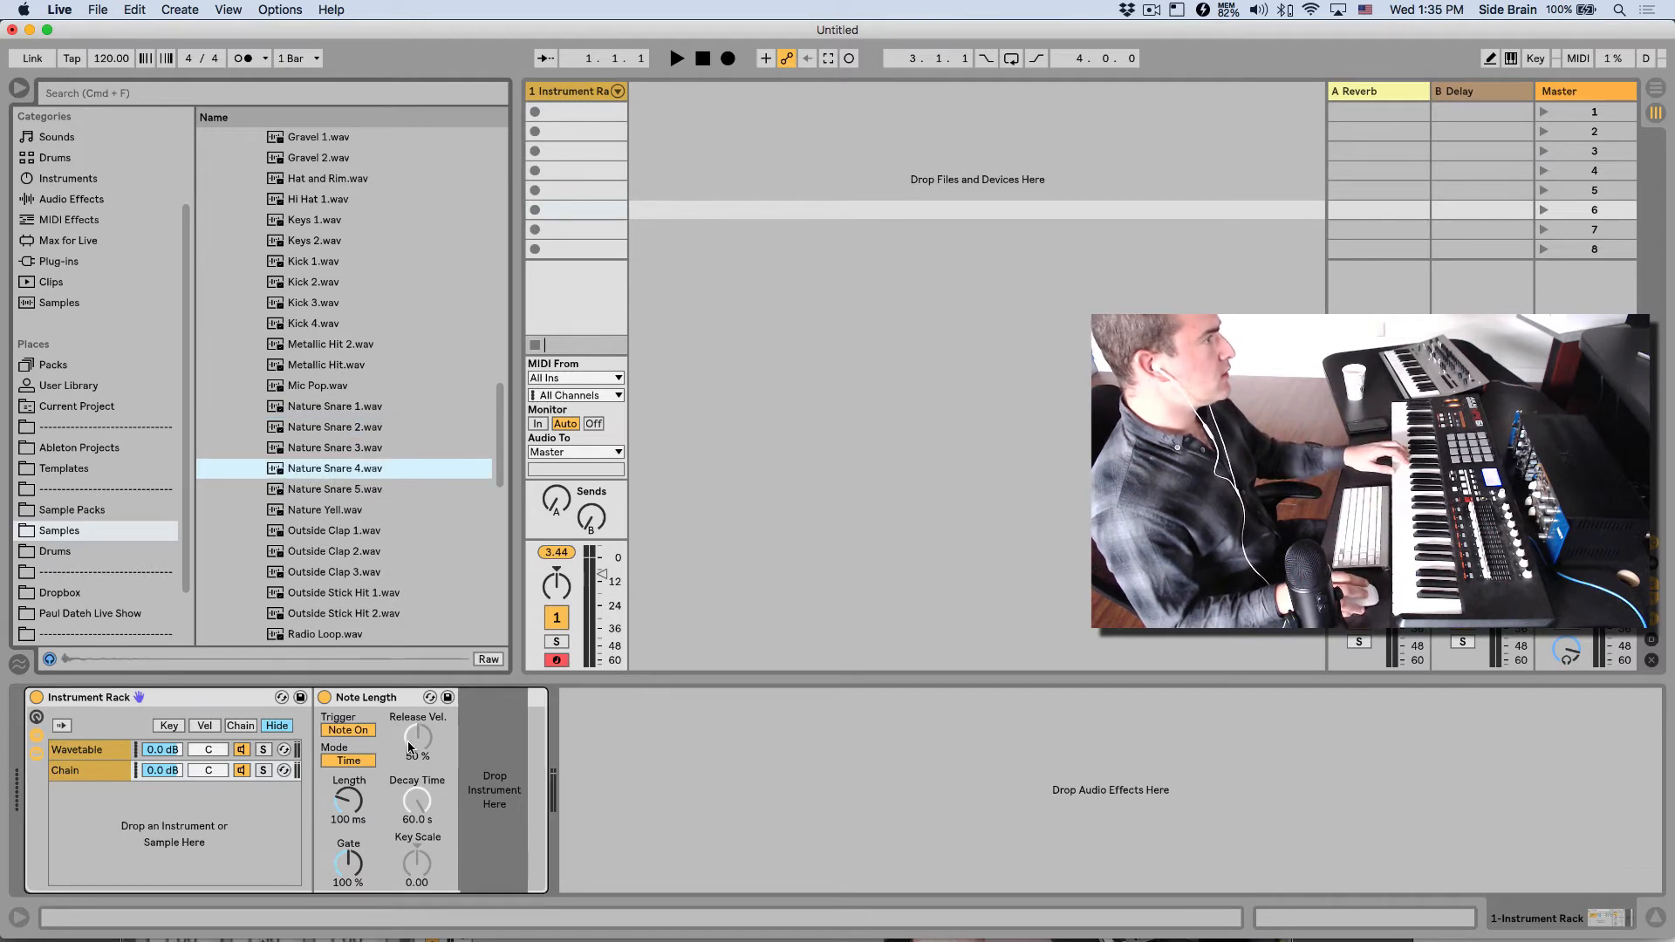
- Trigger Note Length on Note Off with Nature Snare 4.wav loaded after it, and add Nature Snare 5.wav as a third rack chain
{"action": "left_click", "coordinate": [367, 736]}
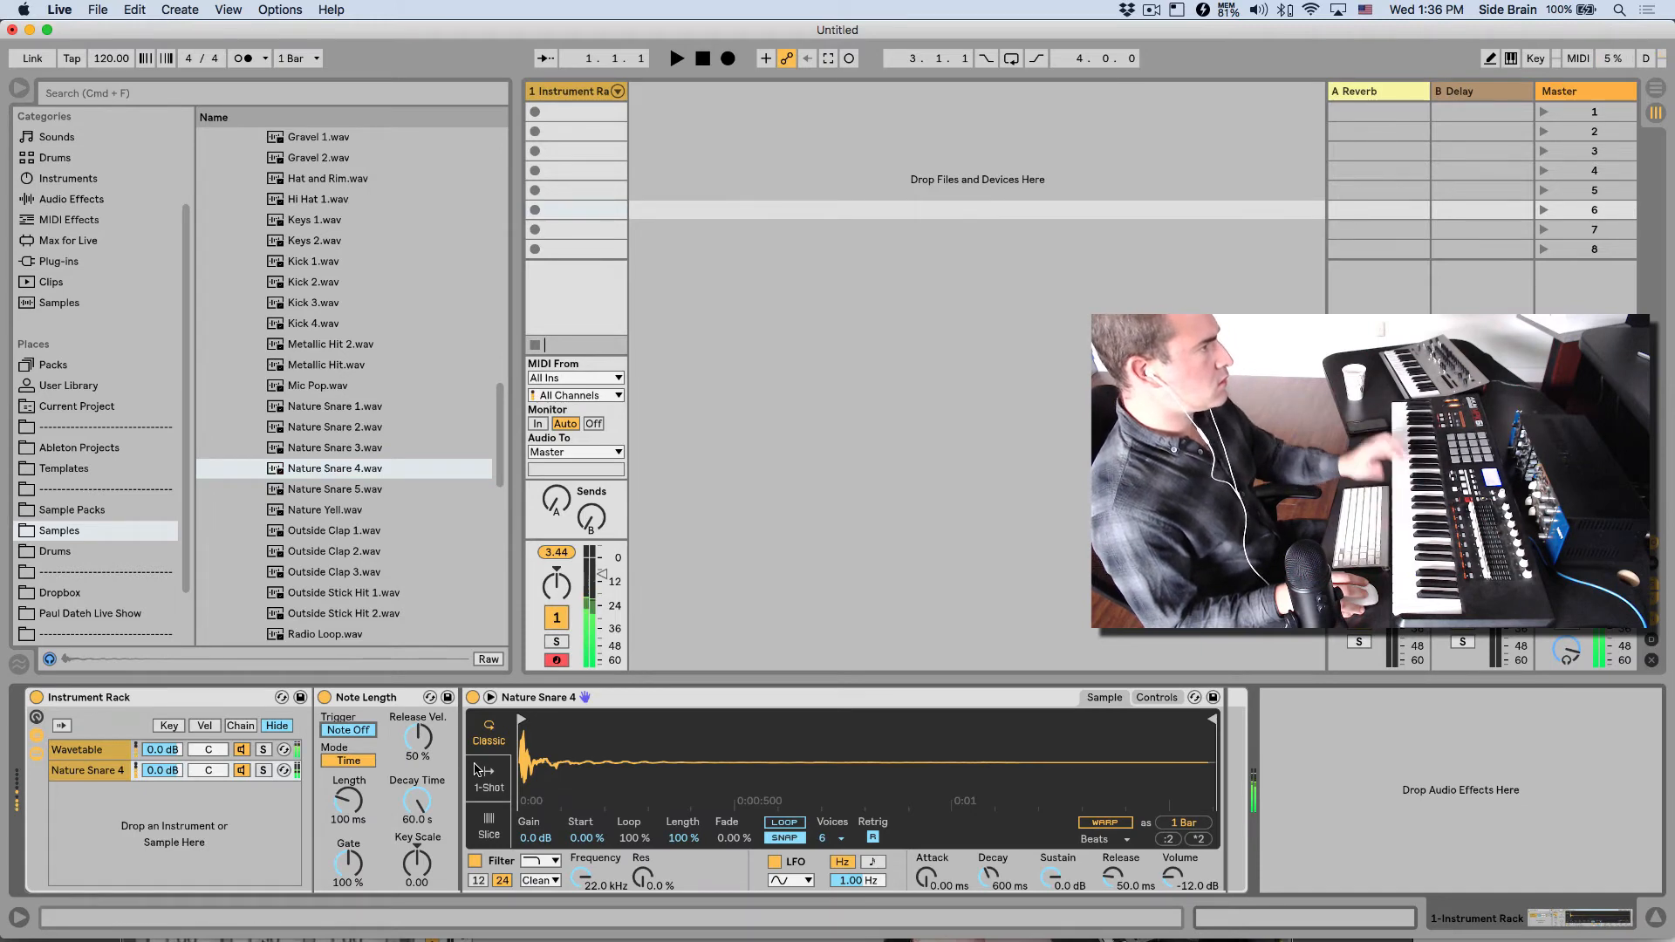
{"action": "left_click_drag", "start_coordinate": [340, 473], "coordinate": [202, 811]}
{"action": "left_click_drag", "start_coordinate": [342, 494], "coordinate": [105, 789]}
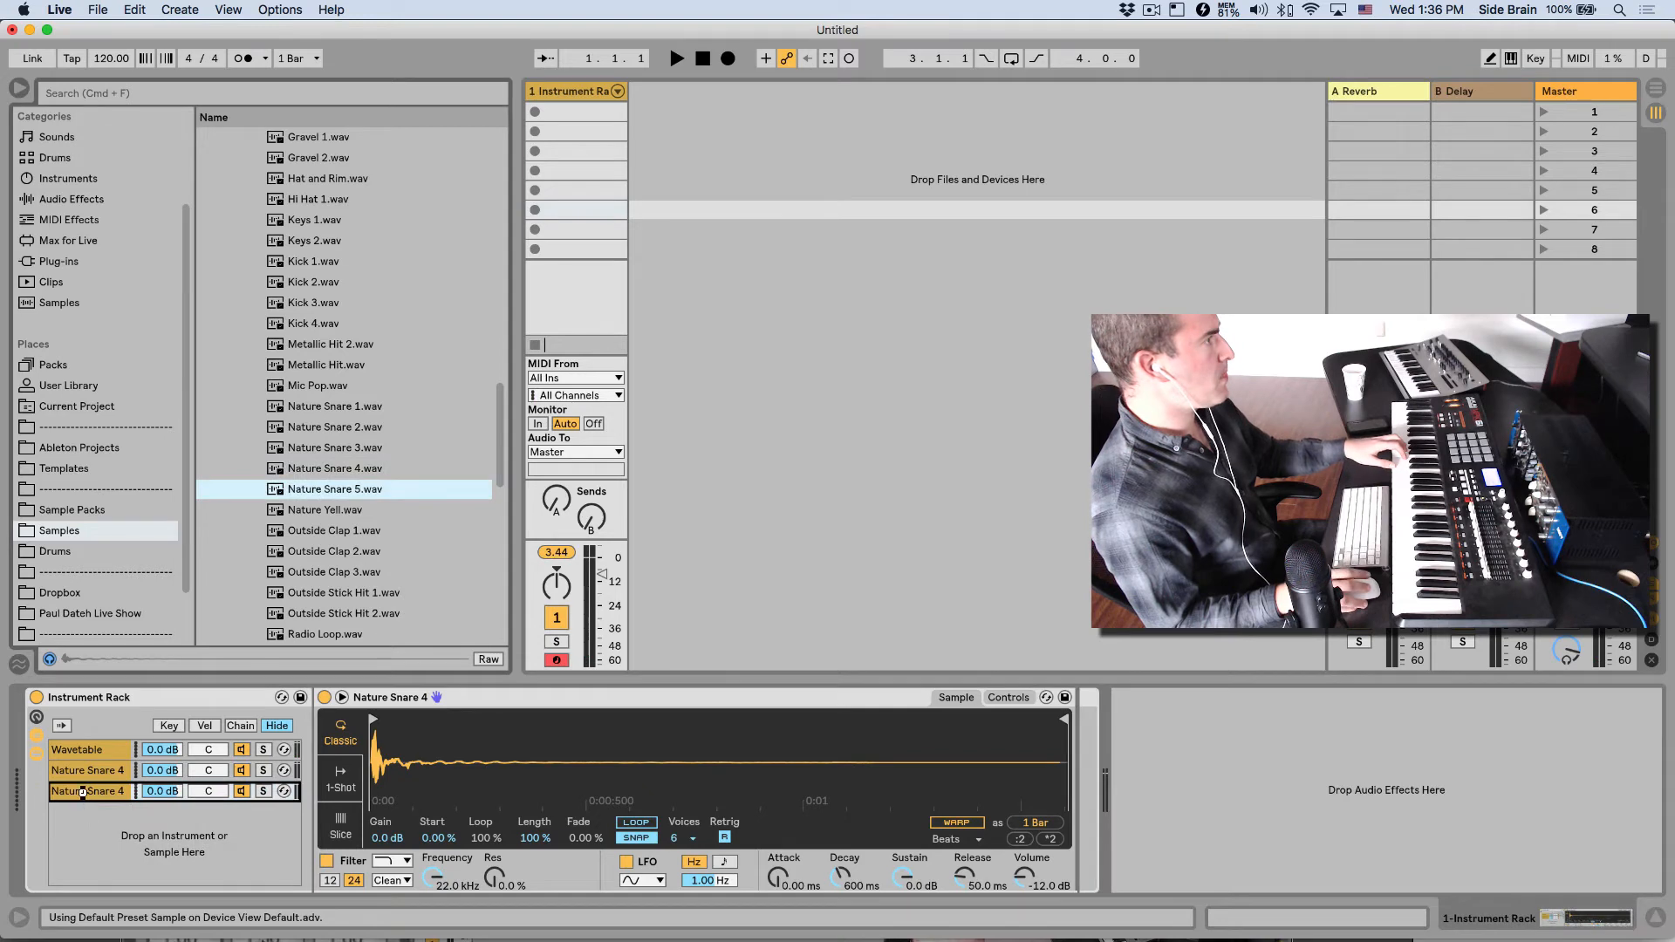
- Rename the Nature Snare 4 chain as Note Off and the Nature Snare 5 chain as Note On
{"action": "left_click", "coordinate": [105, 771]}
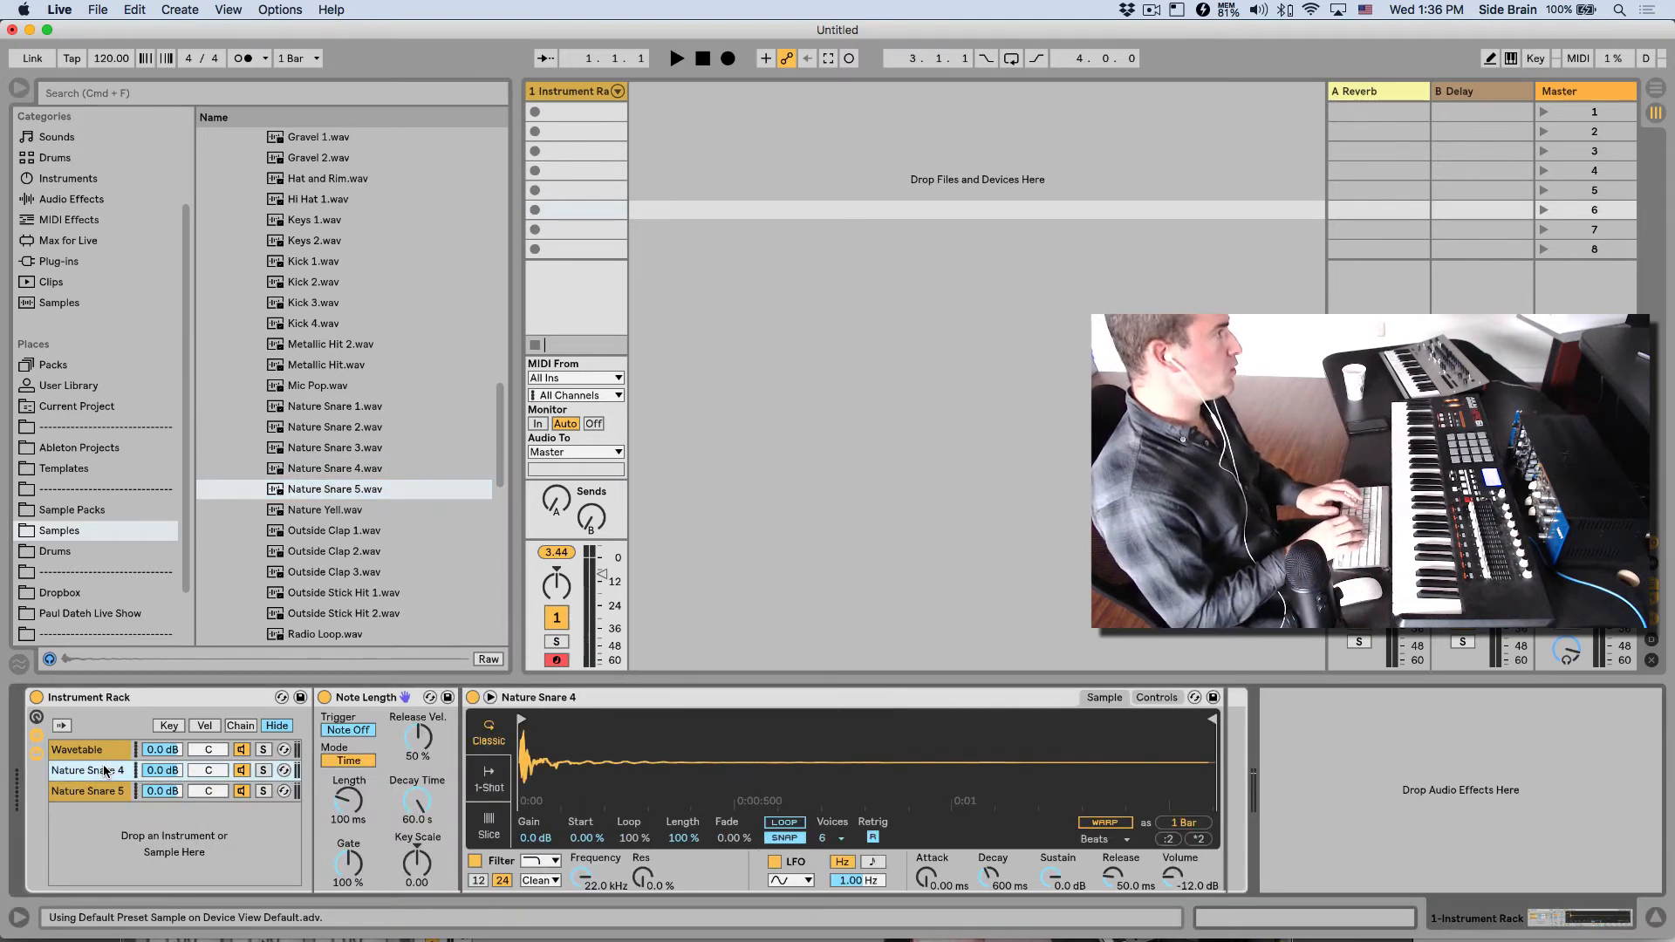
{"action": "key", "text": "super+r"}
{"action": "type", "text": "Note Off"}
{"action": "key", "text": "Tab"}
{"action": "type", "text": "Note On"}
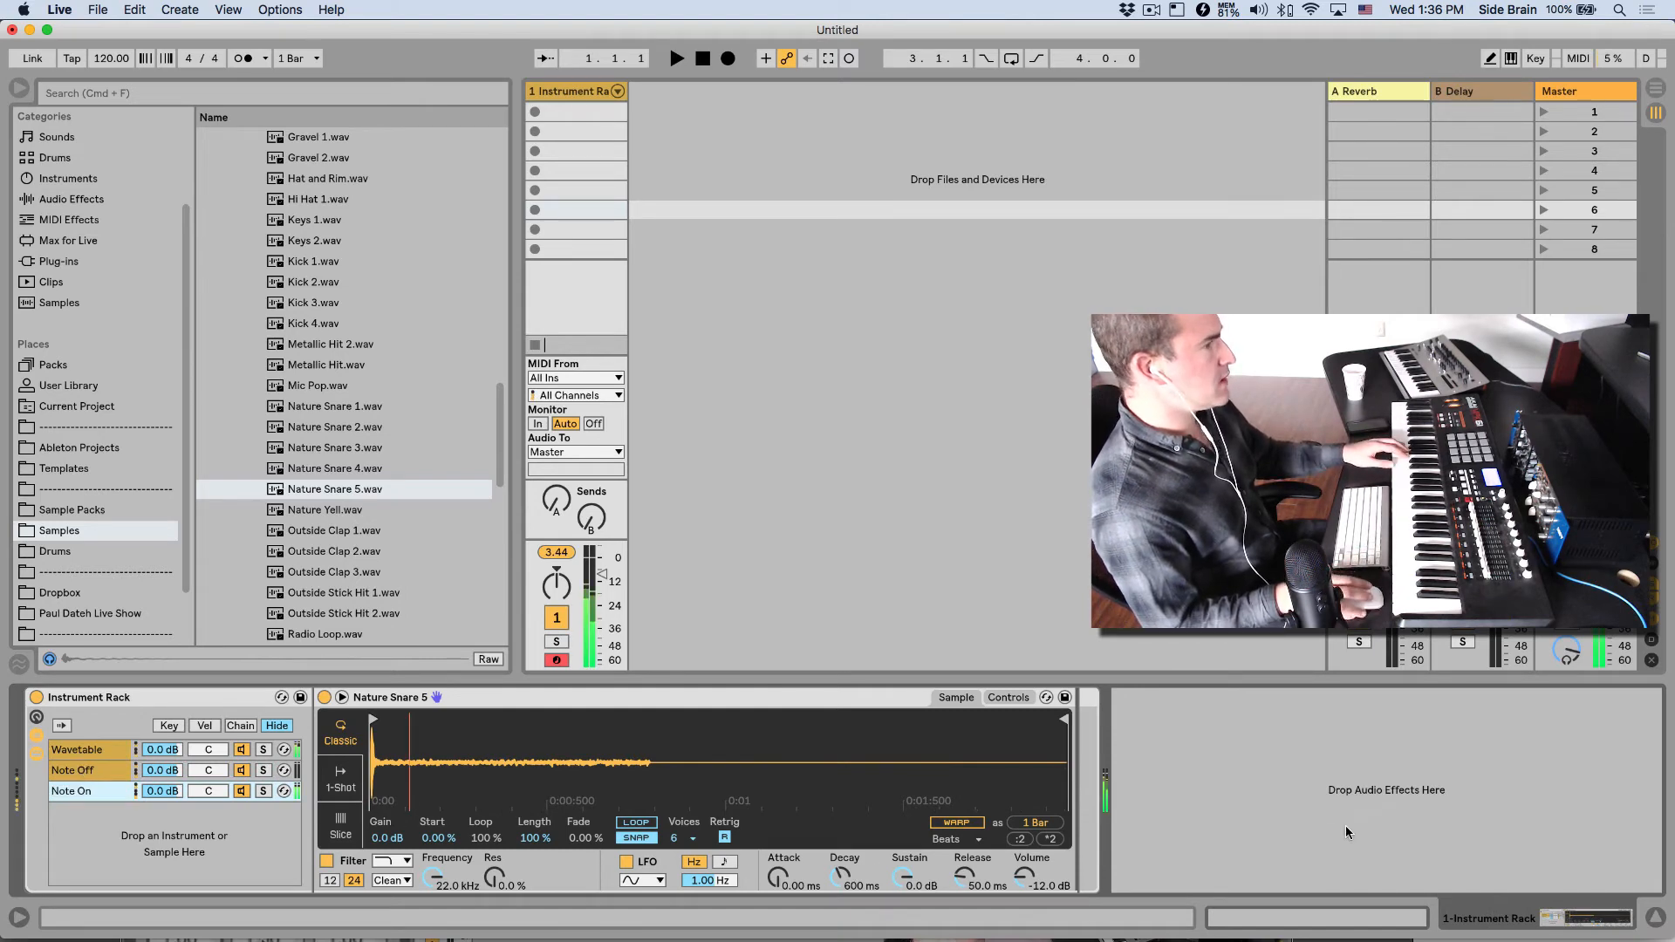
- Set the Note Off sample's volume to -14.3 dB and add Echo after the Instrument Rack with 1/64 delay times and 1.2% feedback
{"action": "left_click", "coordinate": [83, 769]}
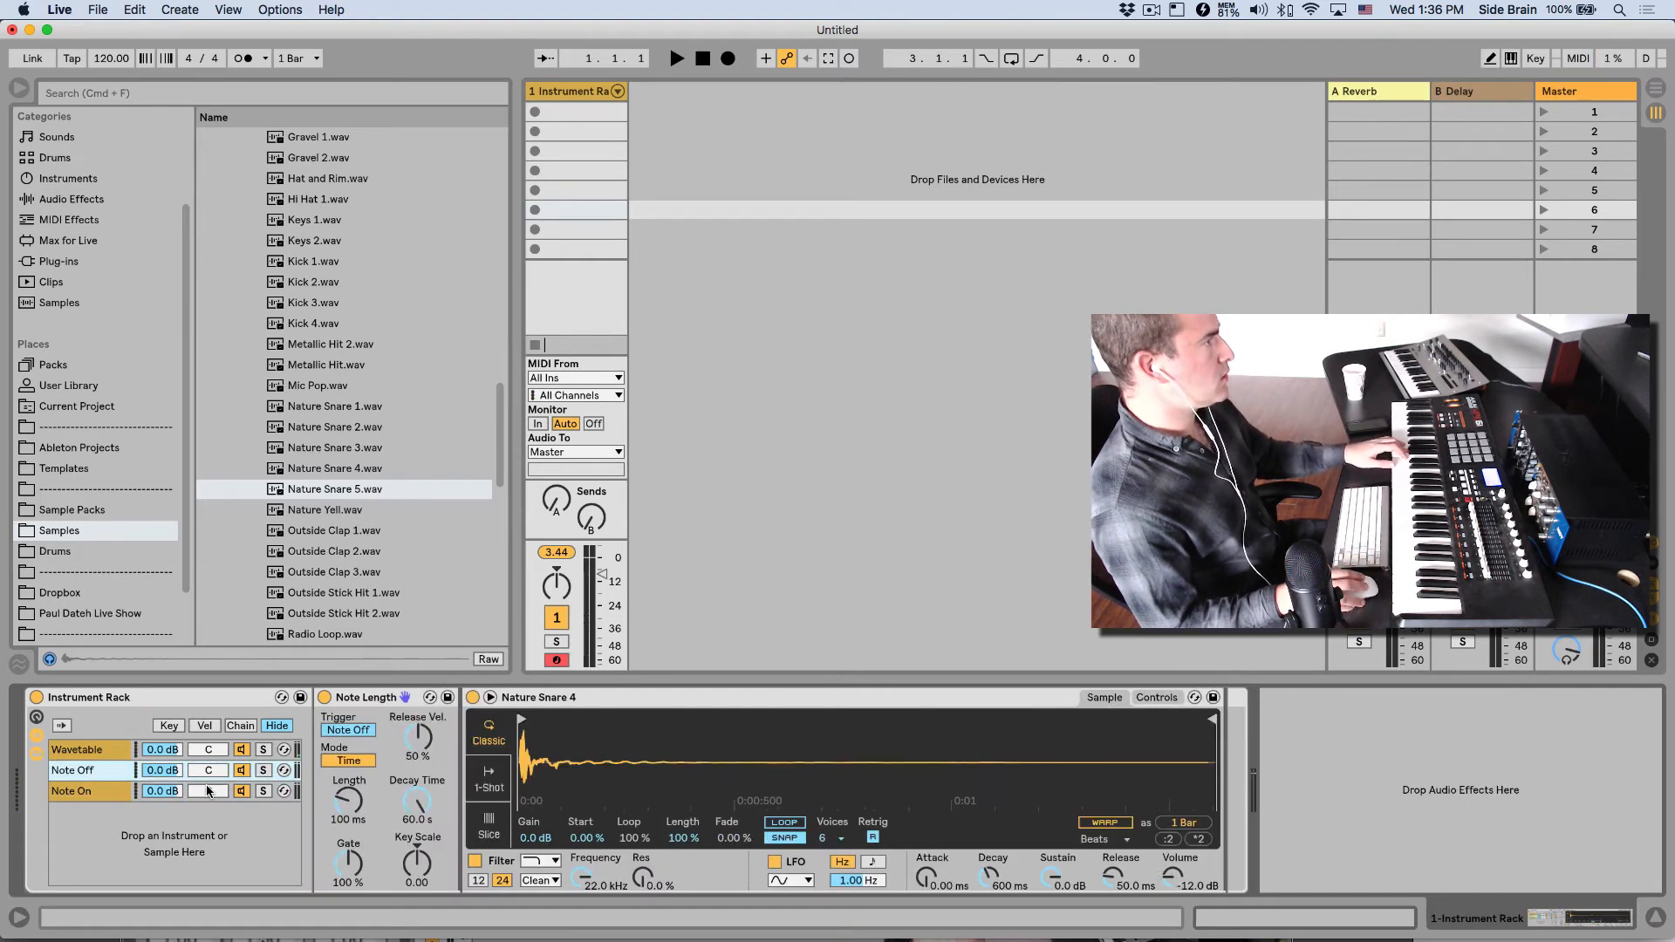
{"action": "left_click", "coordinate": [121, 205]}
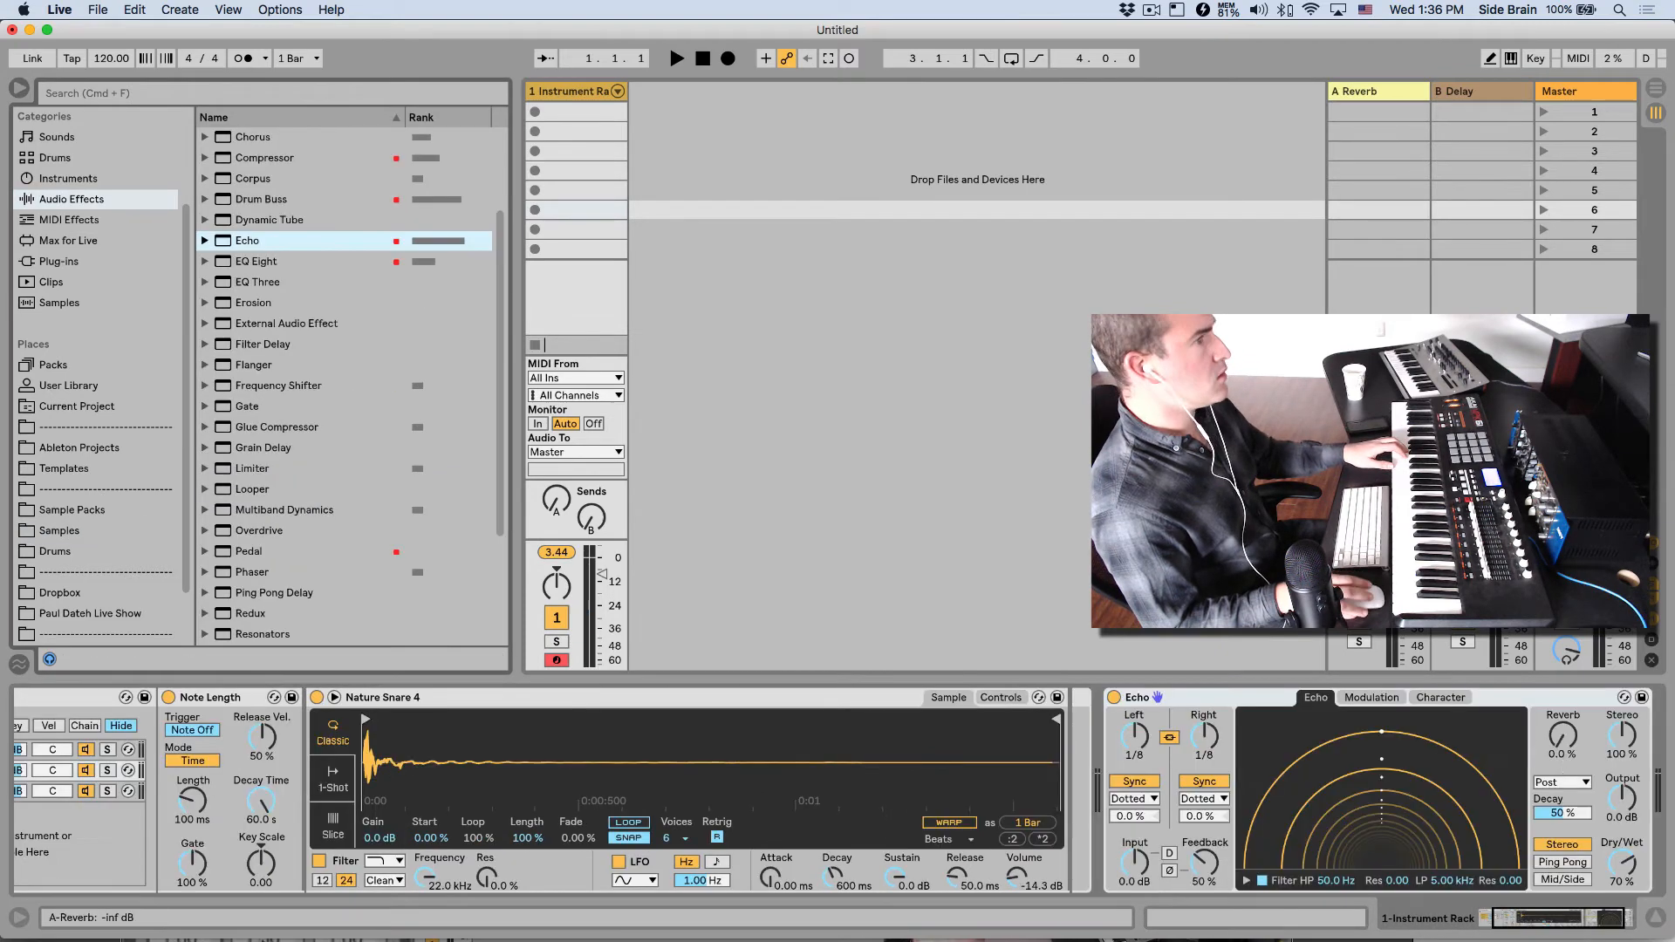
{"action": "left_click_drag", "start_coordinate": [1206, 738], "coordinate": [1202, 855]}
- Enable Echo's Noise with 100% amount and 50% morph, and set Echo's dry/wet to 29%
{"action": "left_click", "coordinate": [1440, 697]}
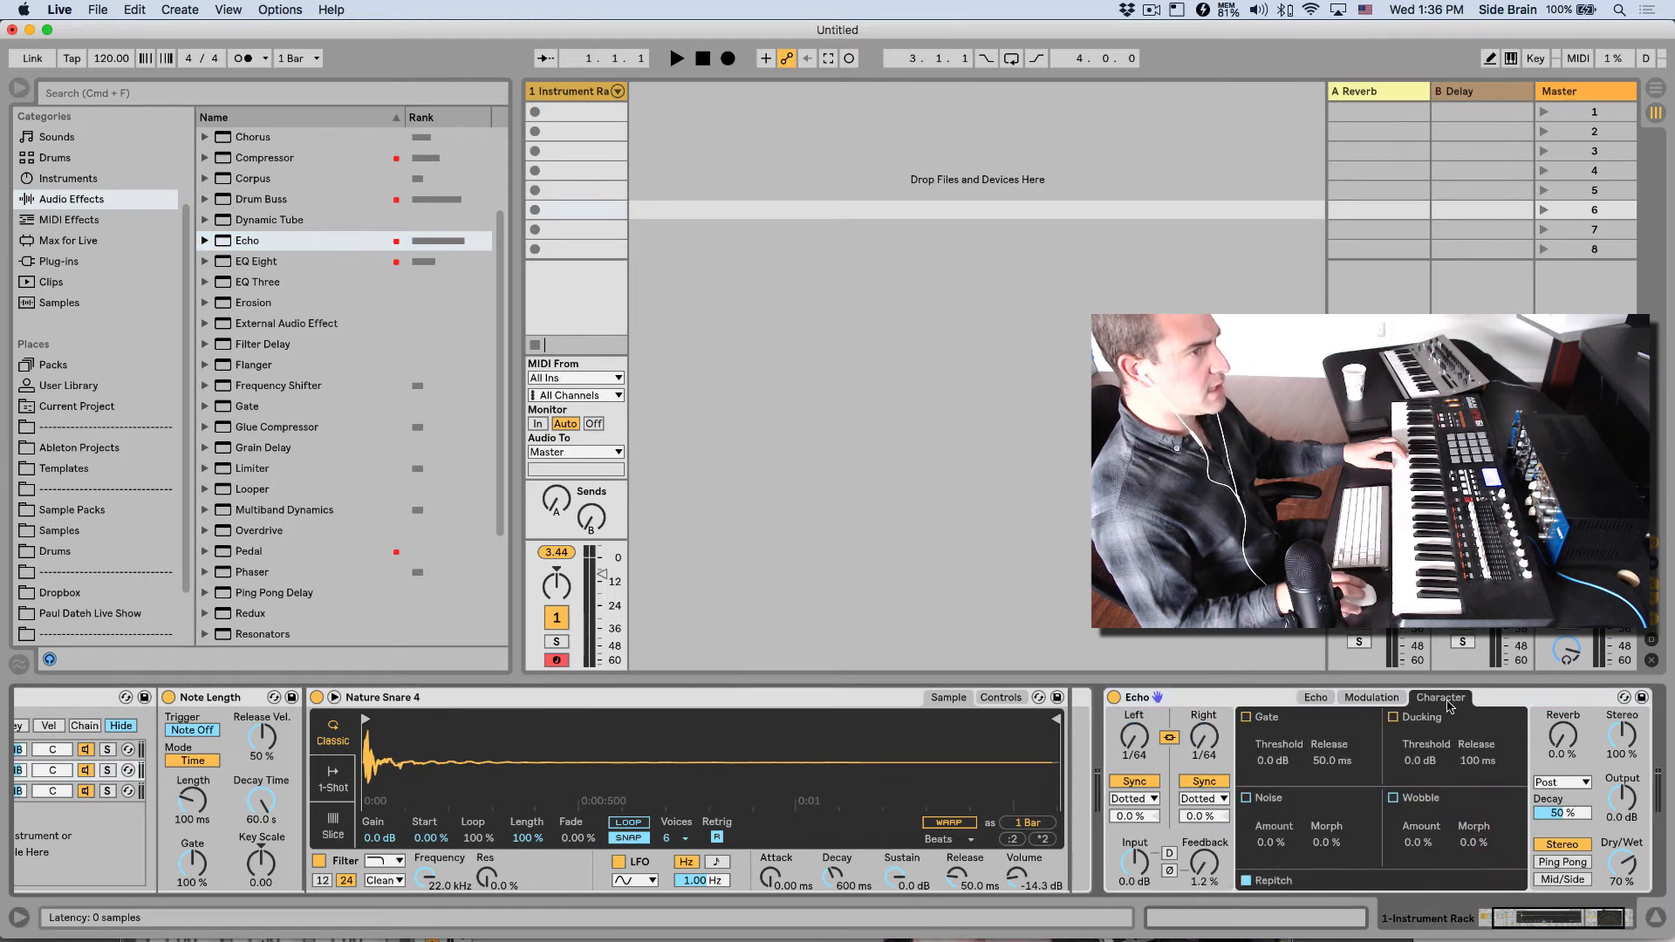
{"action": "left_click", "coordinate": [1246, 798]}
{"action": "left_click_drag", "start_coordinate": [1273, 840], "coordinate": [1273, 785]}
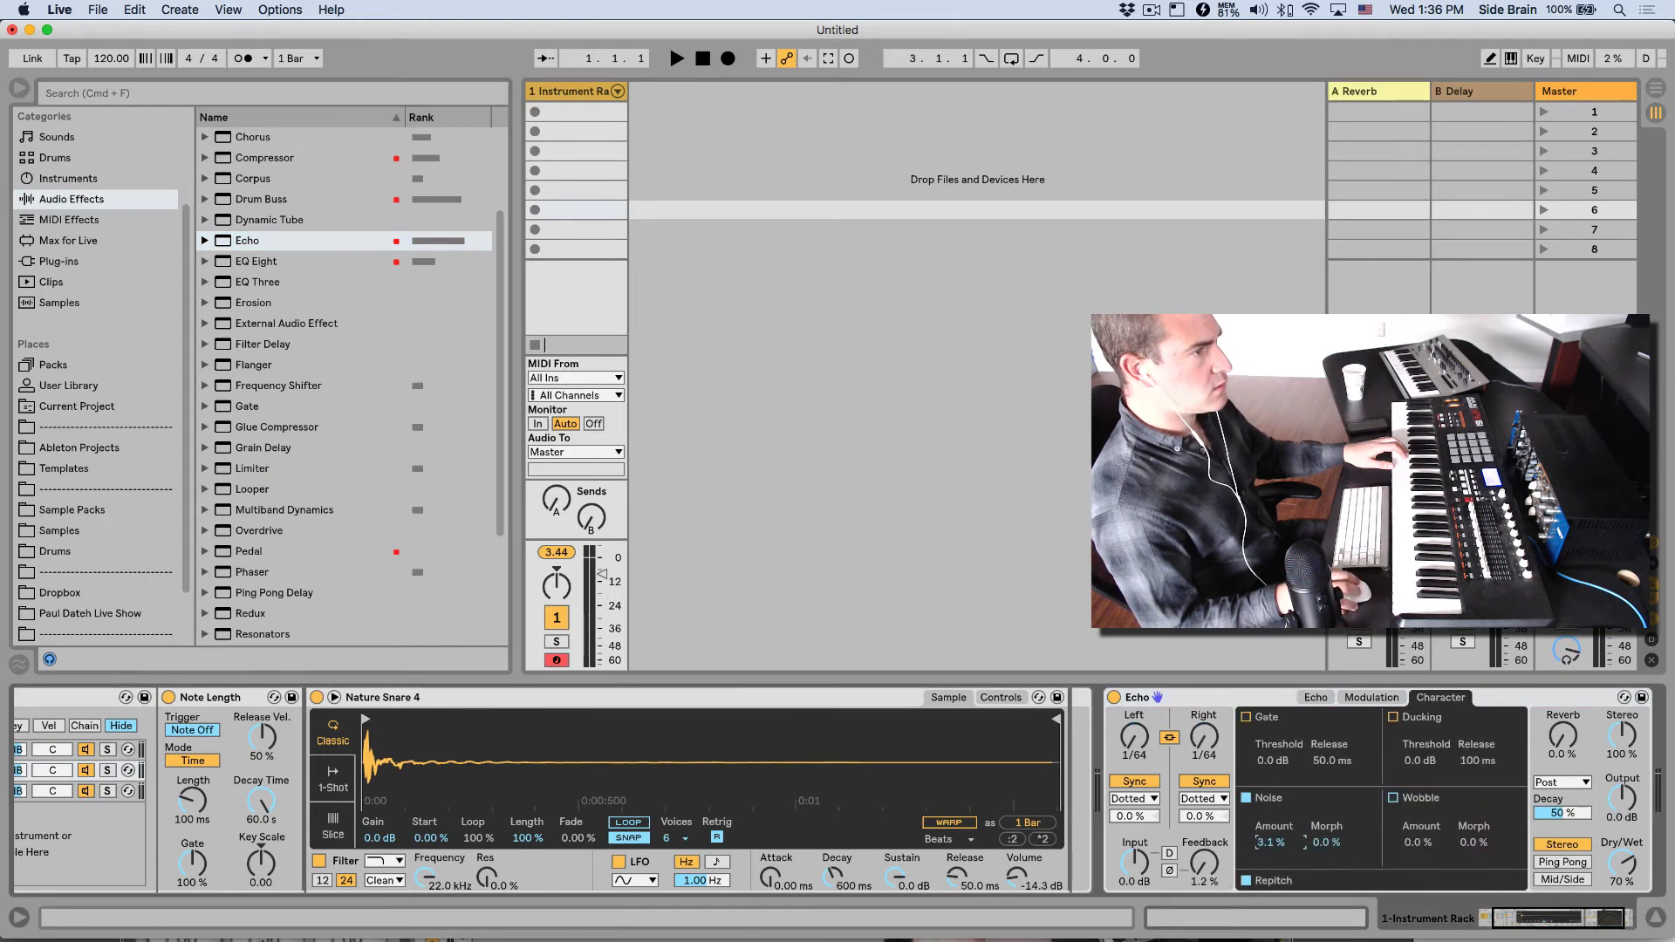
{"action": "left_click_drag", "start_coordinate": [1325, 841], "coordinate": [1324, 820]}
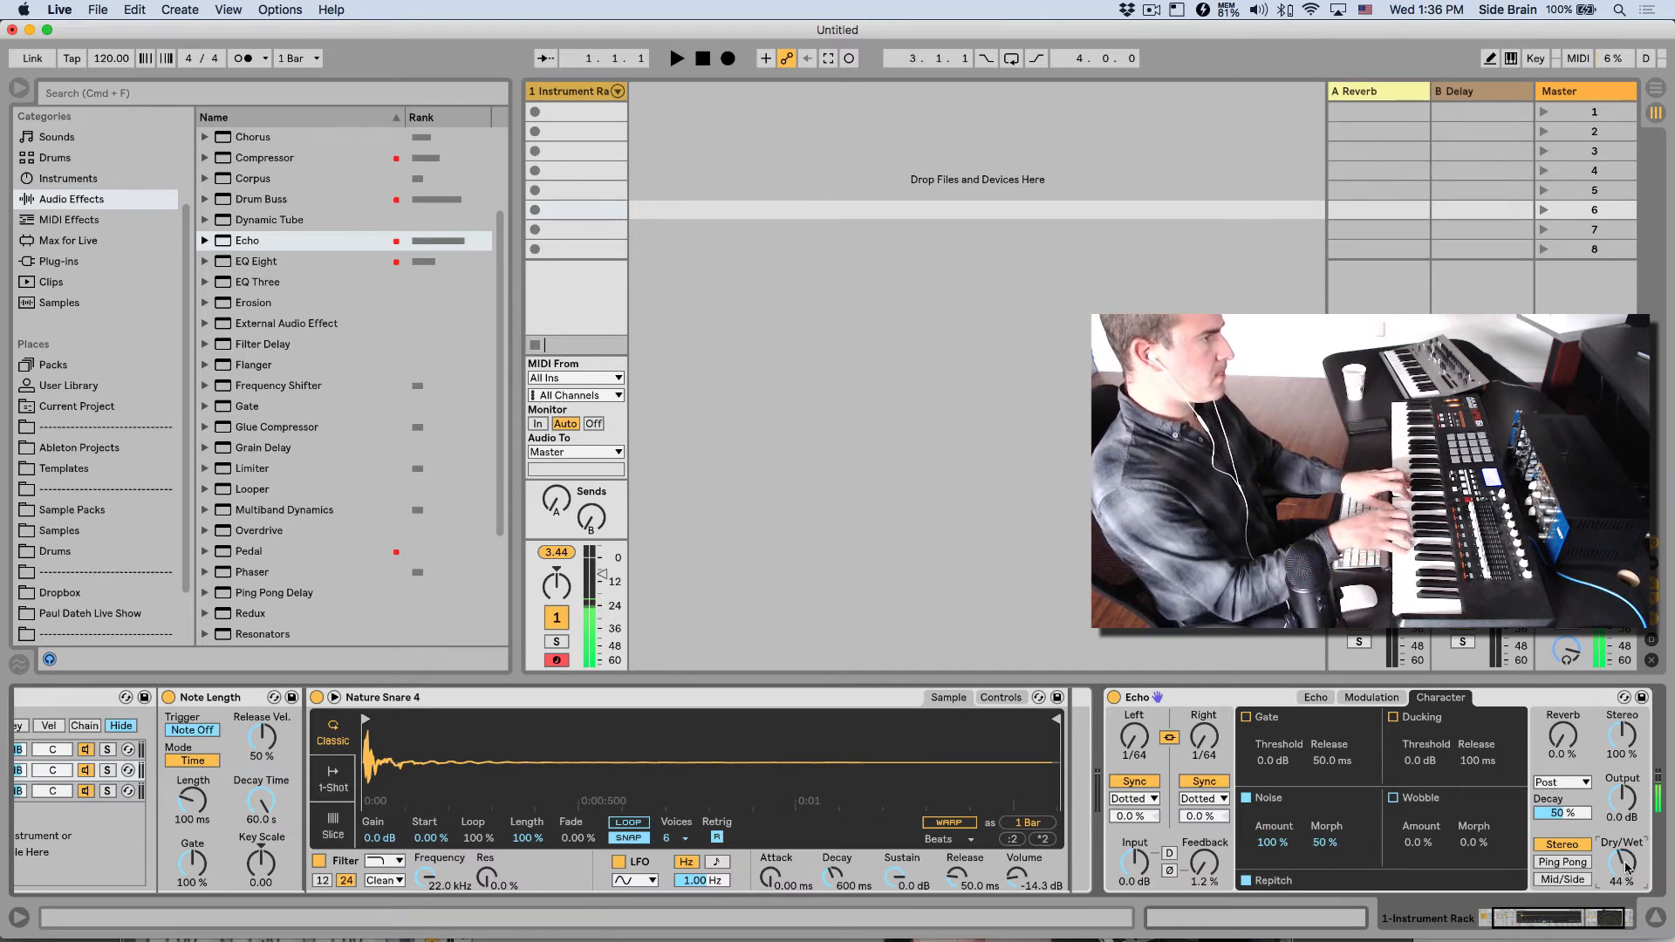
{"action": "left_click_drag", "start_coordinate": [1625, 867], "coordinate": [1625, 884]}
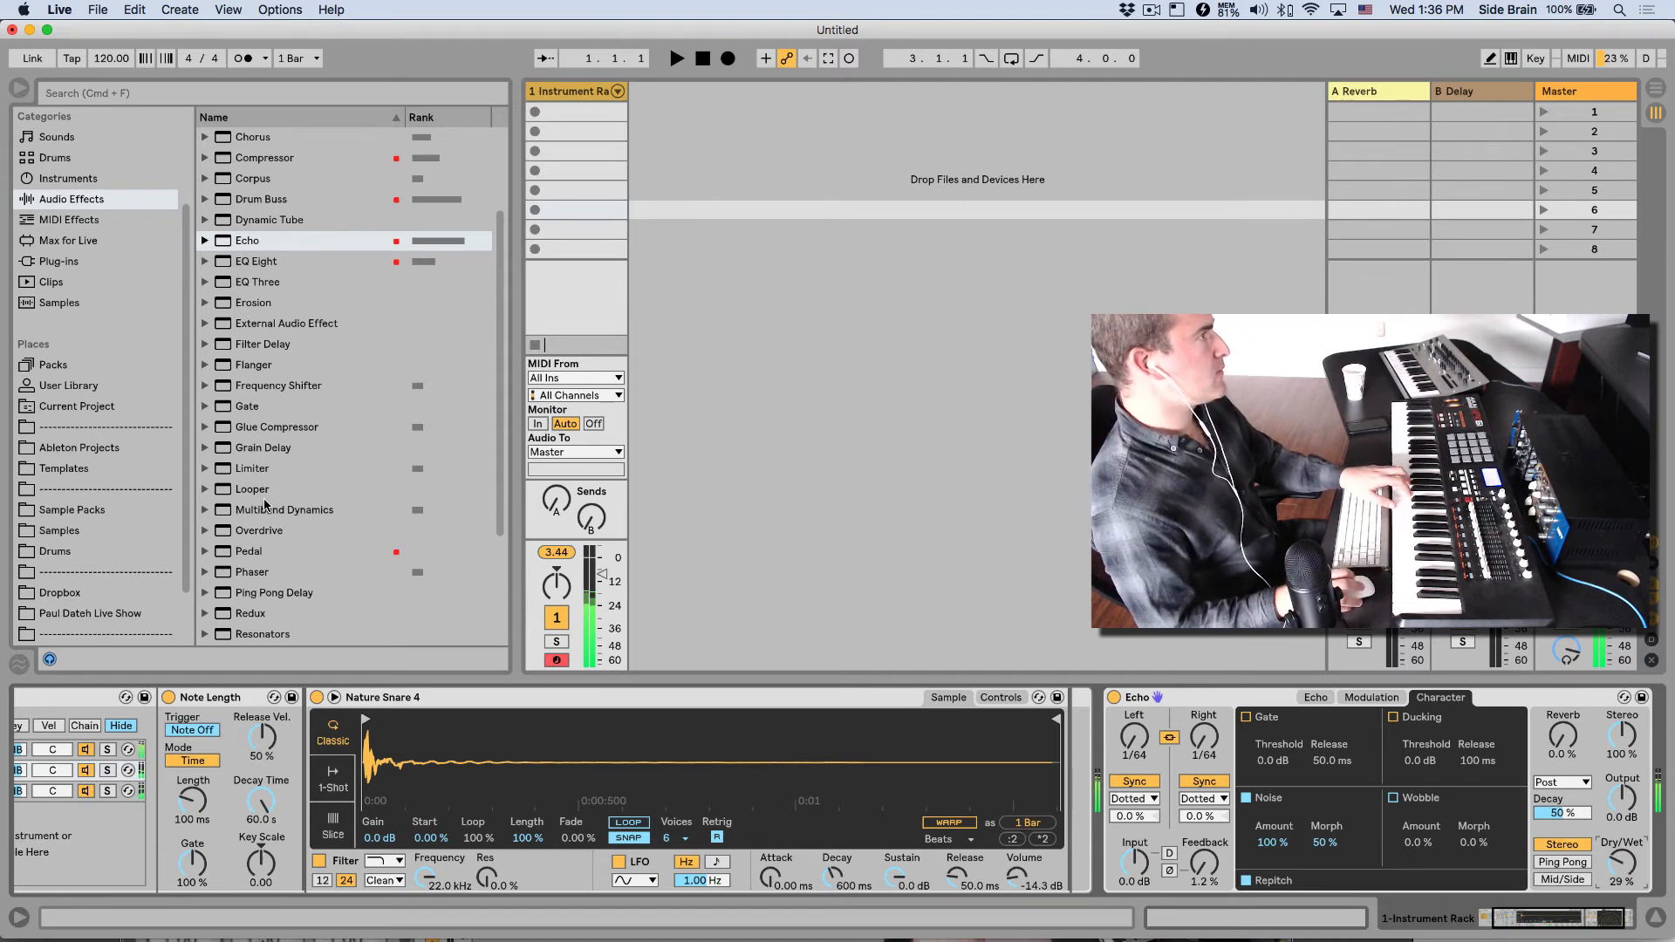
- Add Reverb to the Note Off chain at 63% dry/wet and to the Note On chain at about 73%
{"action": "scroll", "coordinate": [271, 542], "scroll_direction": "down", "scroll_amount": 4}
{"action": "left_click_drag", "start_coordinate": [27, 799], "coordinate": [139, 769]}
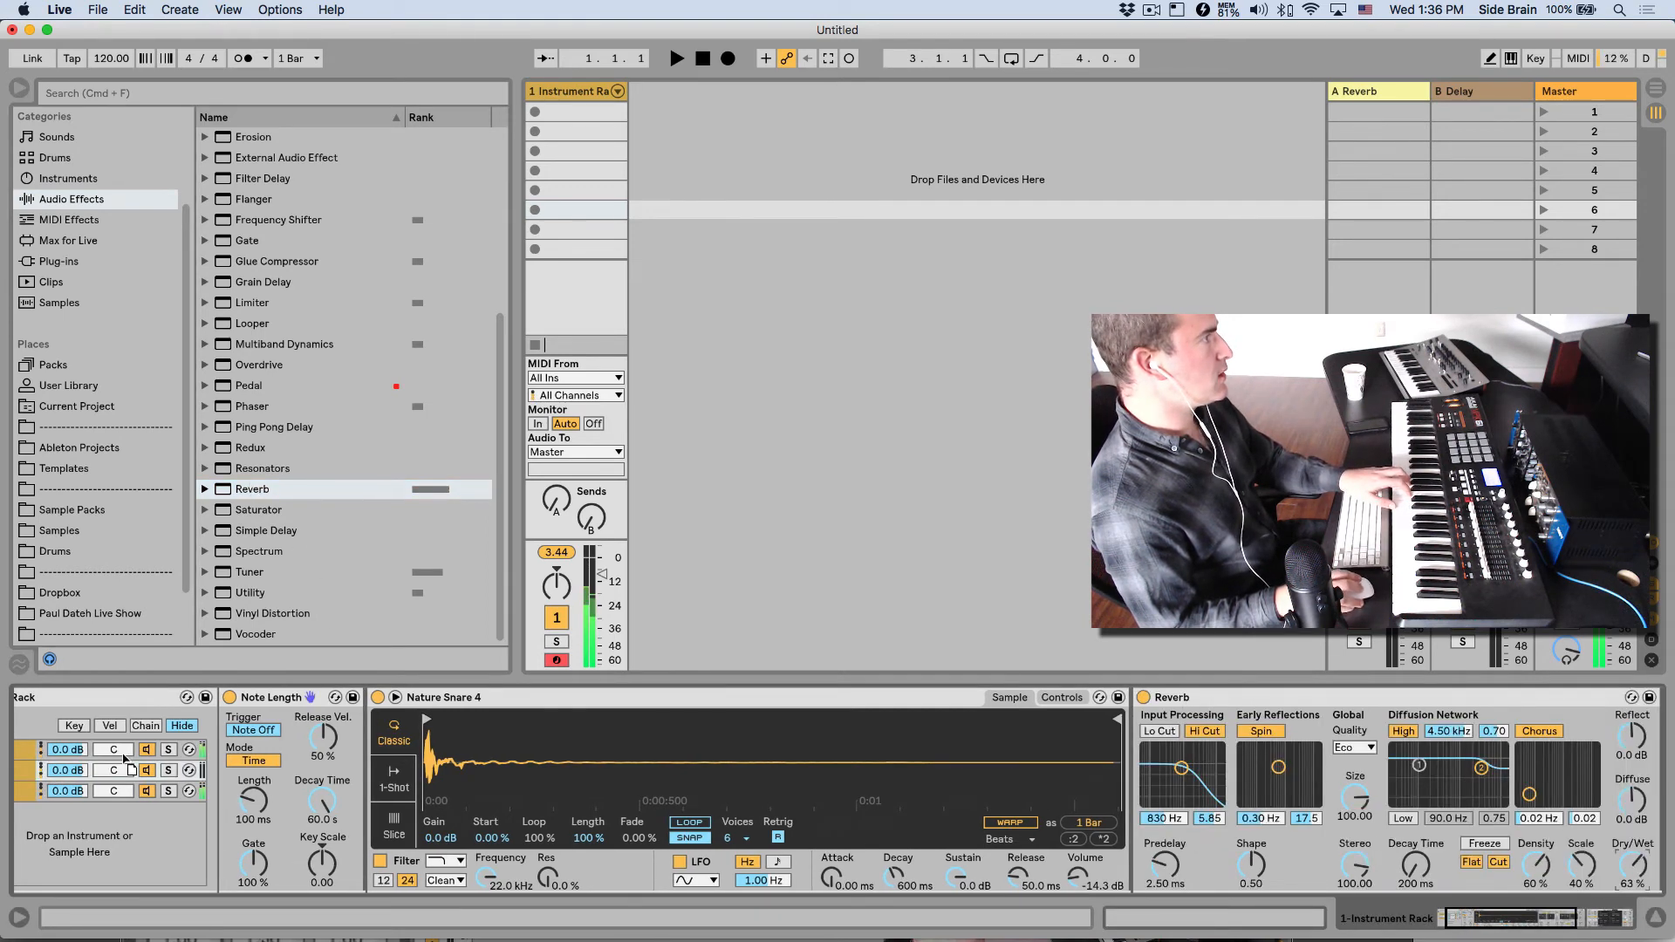
{"action": "left_click", "coordinate": [114, 795]}
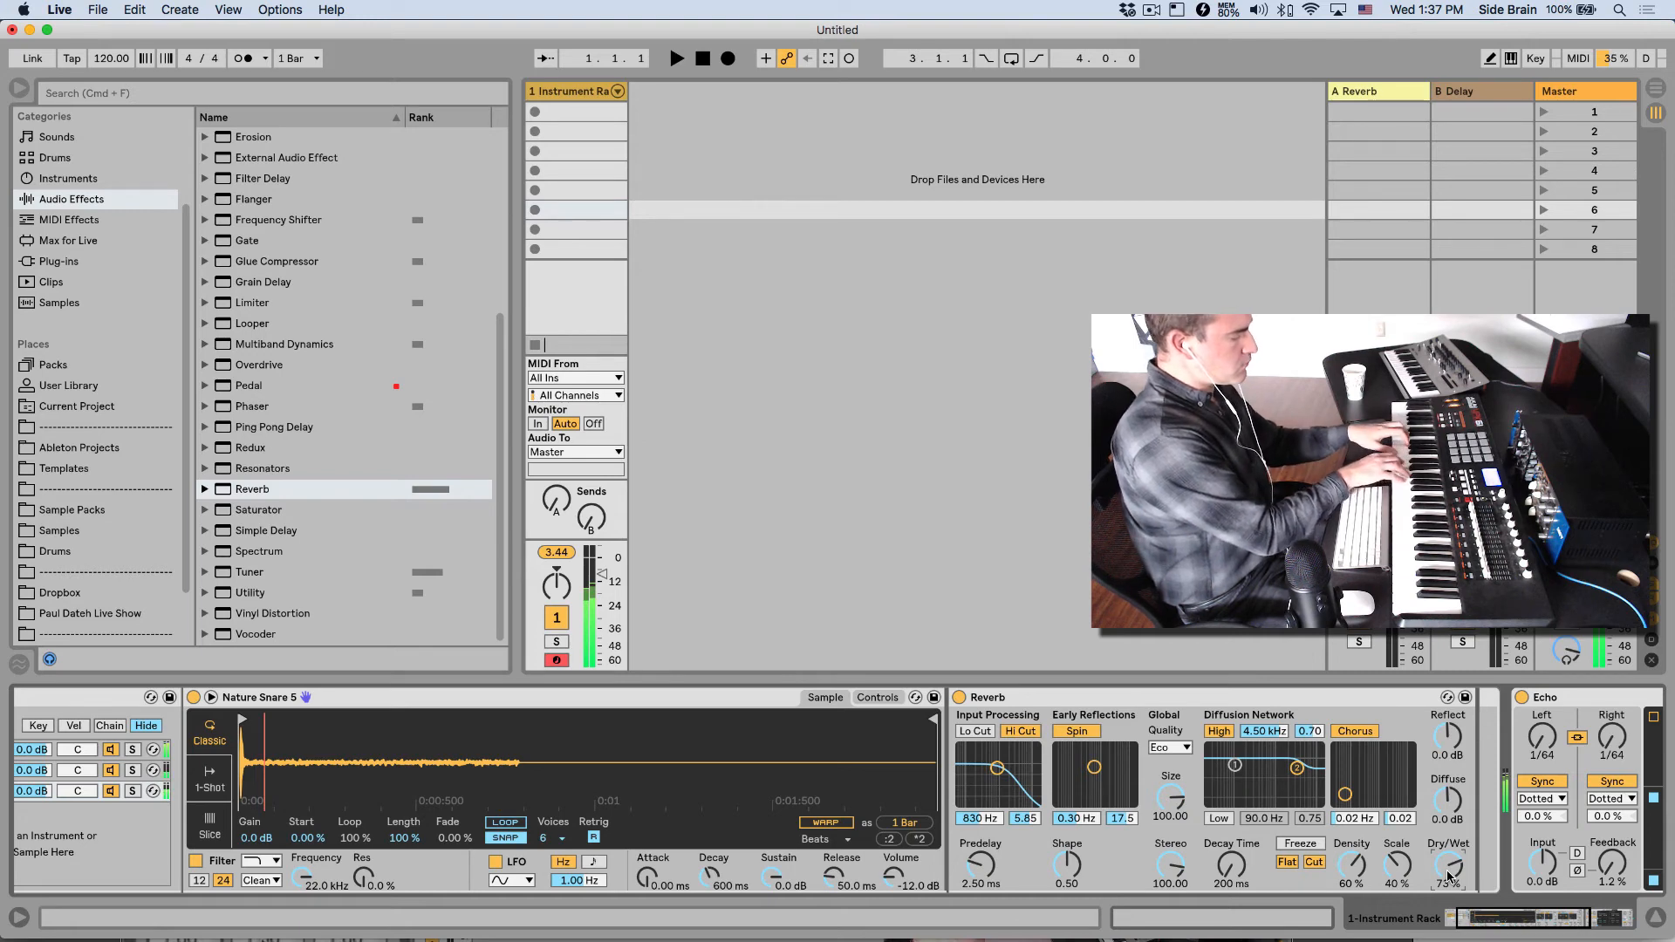
- In the Note Off chain, set the Nature Snare 4 sample's volume to 3.43 dB and select the Note Length device
{"action": "left_click", "coordinate": [54, 776]}
{"action": "left_click_drag", "start_coordinate": [1038, 875], "coordinate": [1038, 848]}
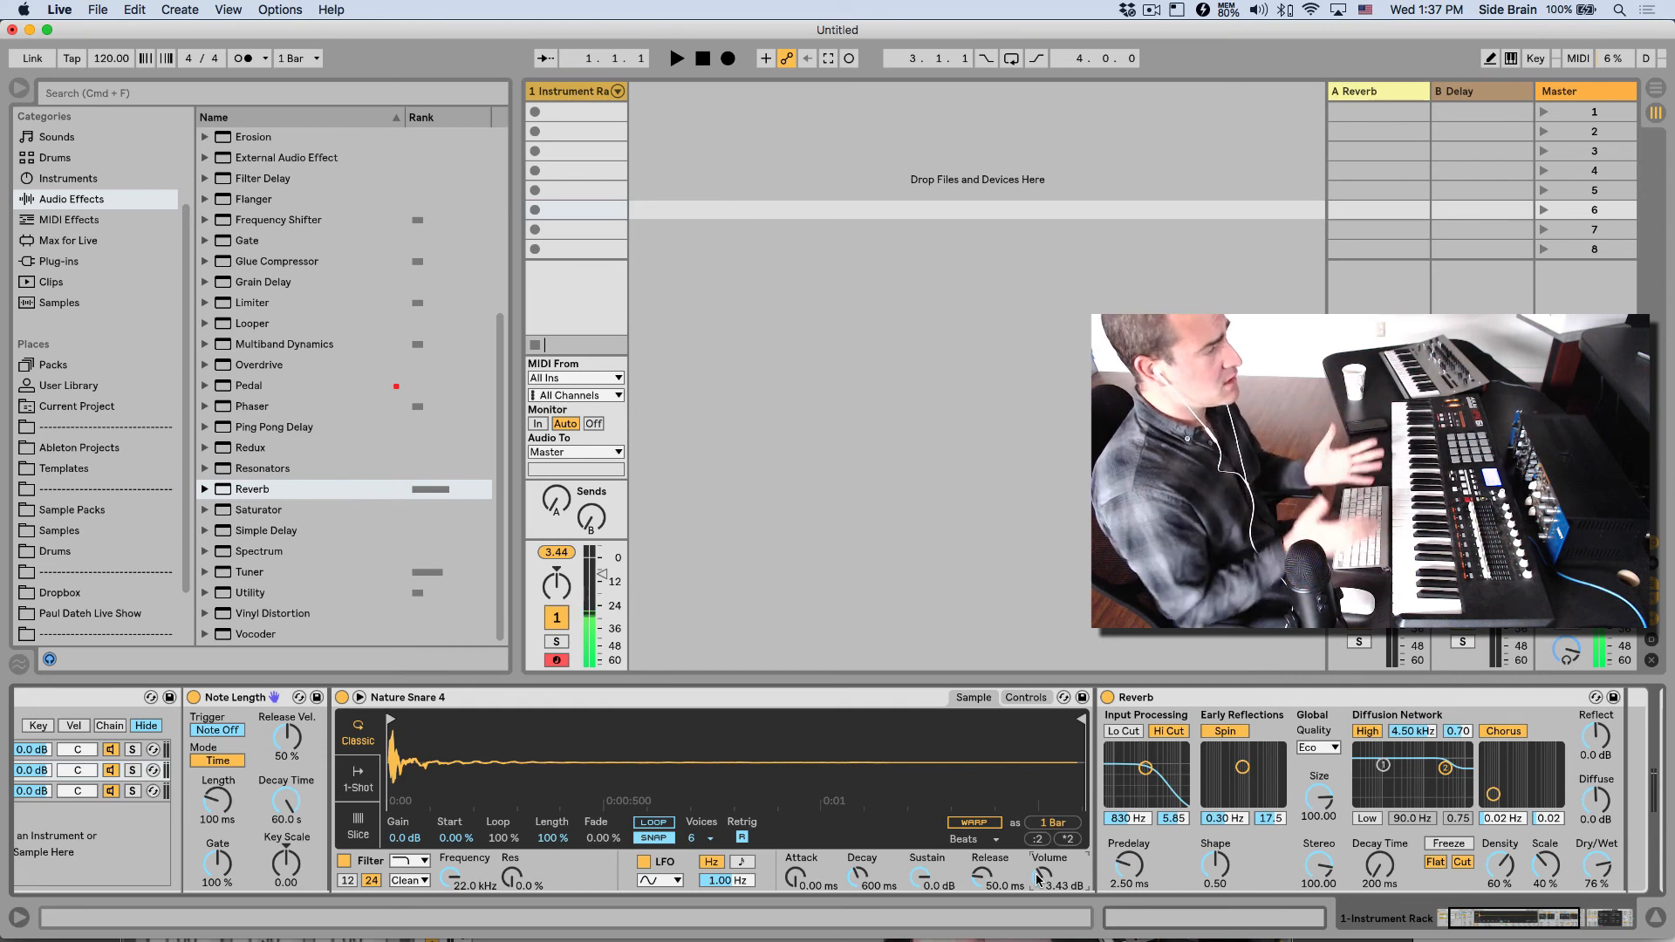
{"action": "scroll", "coordinate": [992, 756], "scroll_direction": "left", "scroll_amount": 3}
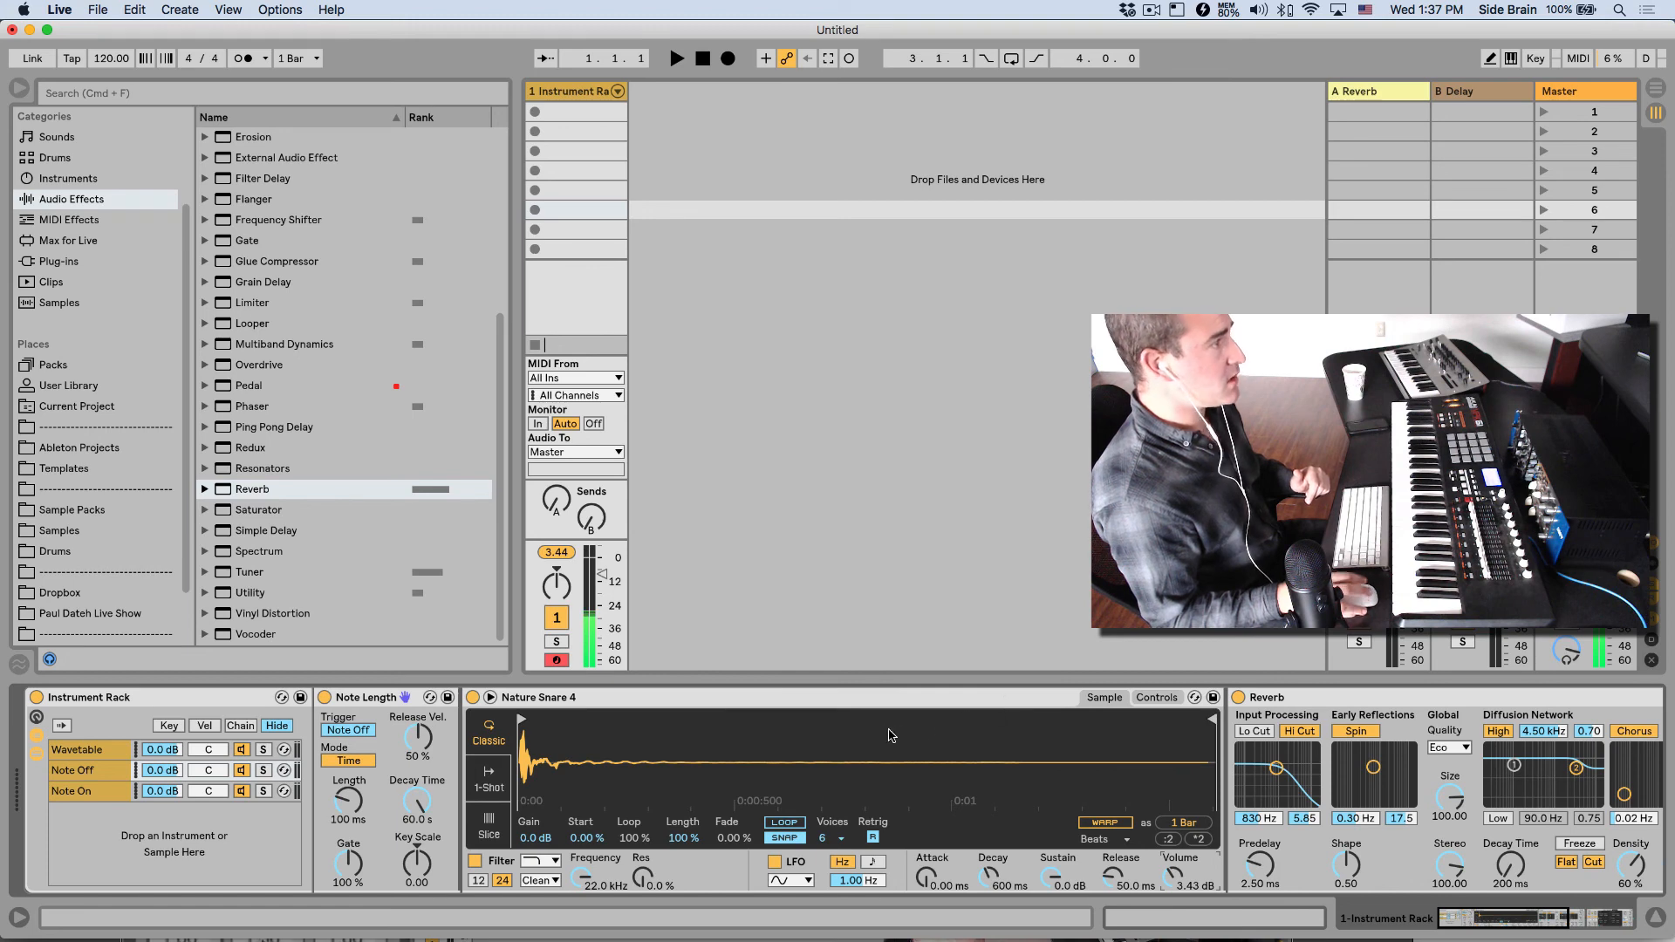
{"action": "left_click", "coordinate": [374, 700]}
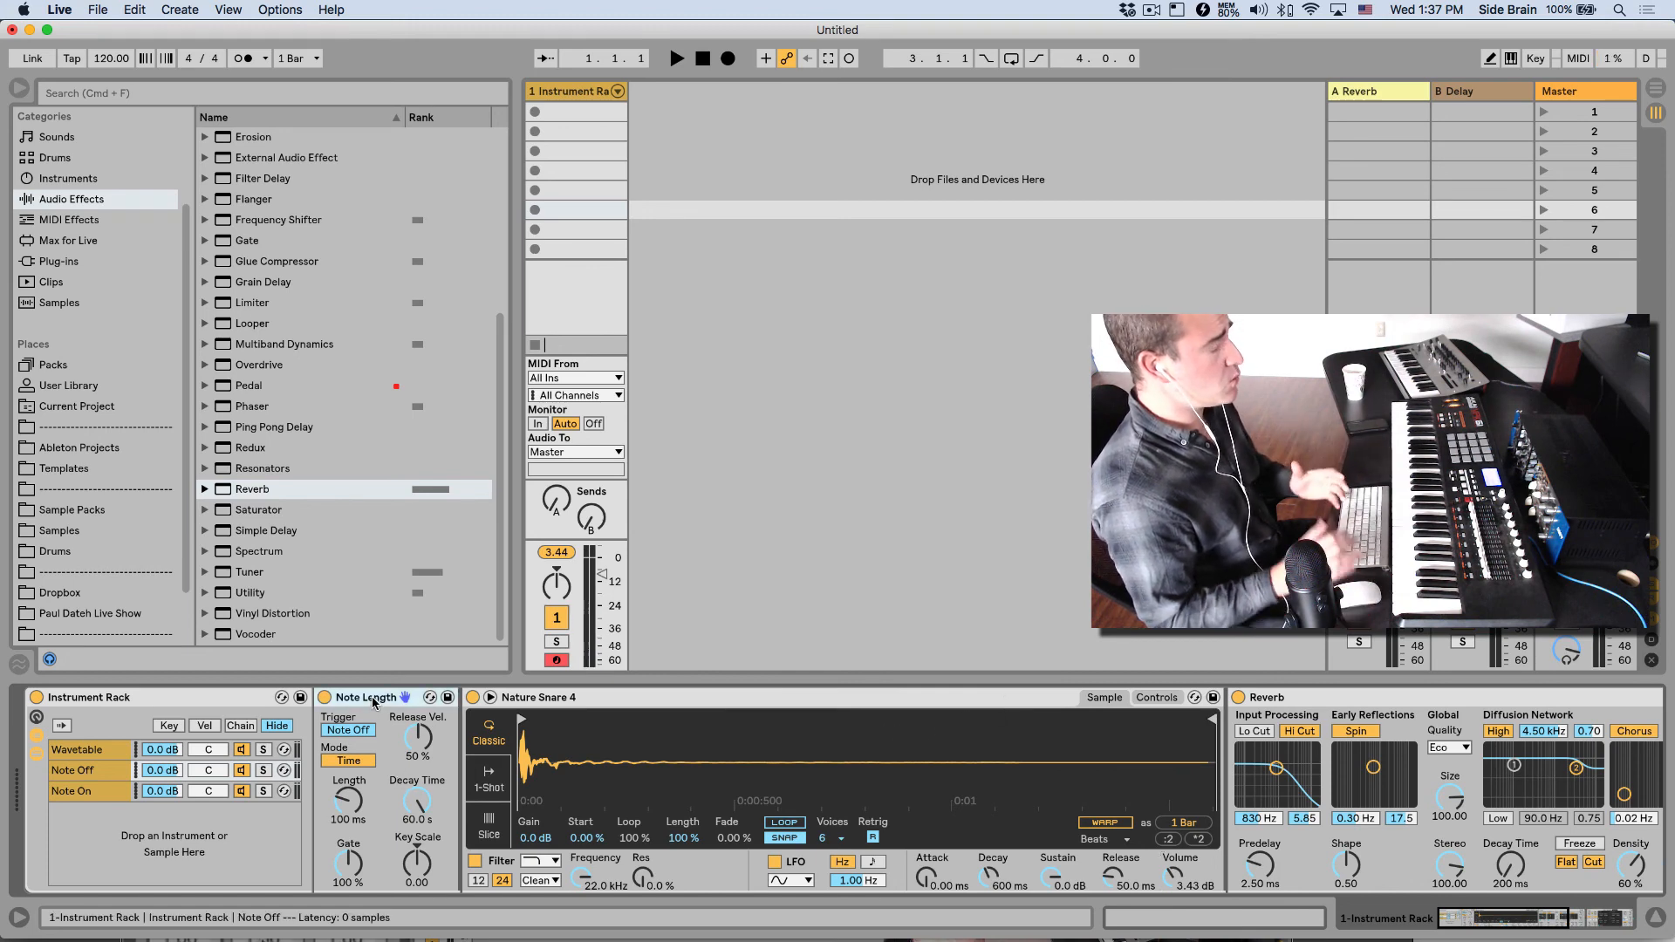